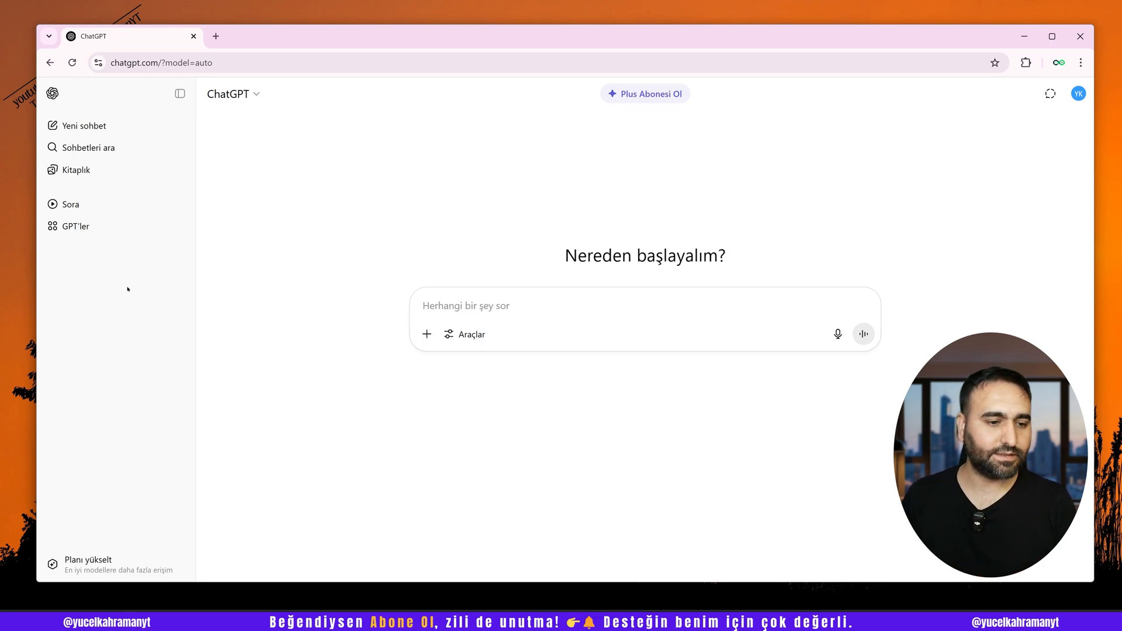
Collapse the sidebar, and switch temporary chat on and off again
{"action": "left_click", "coordinate": [180, 93]}
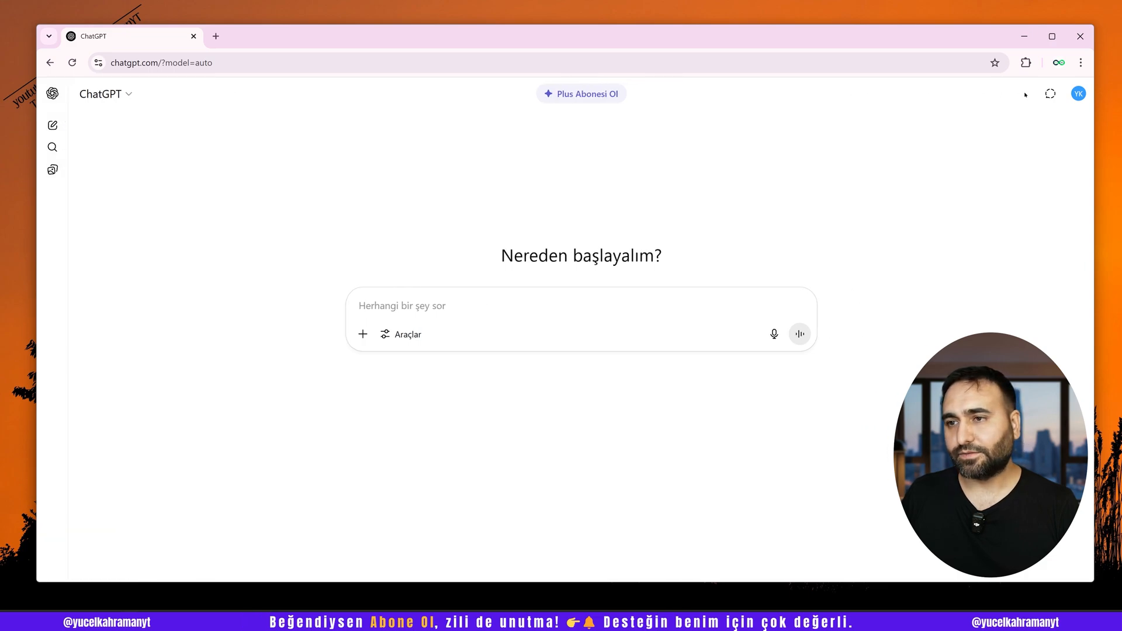
{"action": "left_click", "coordinate": [1051, 93]}
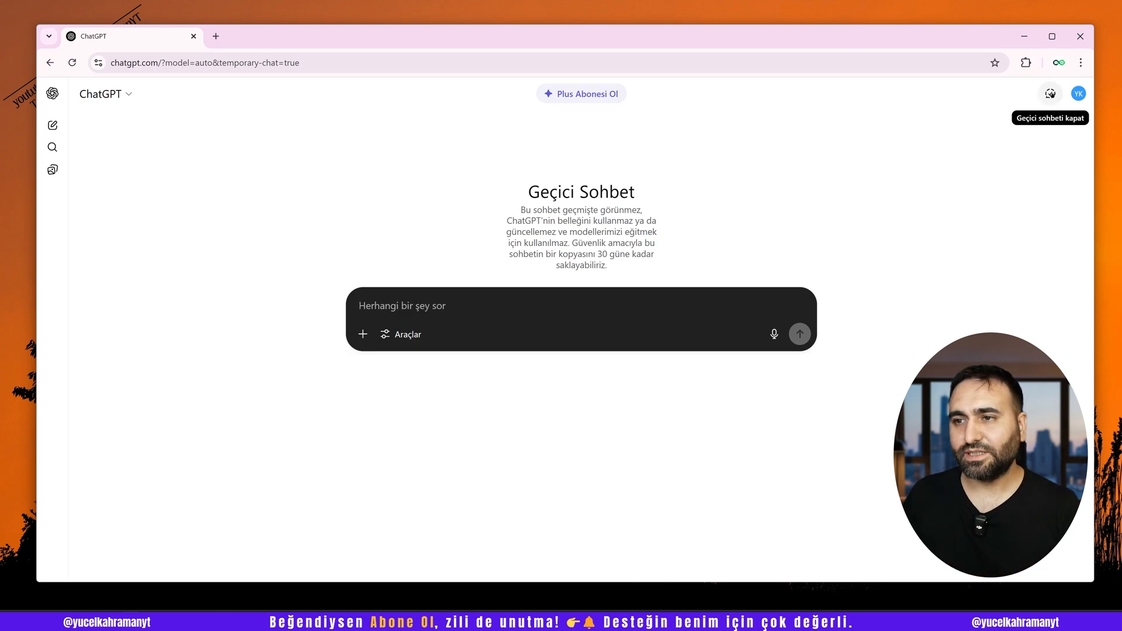
{"action": "left_click", "coordinate": [1050, 94]}
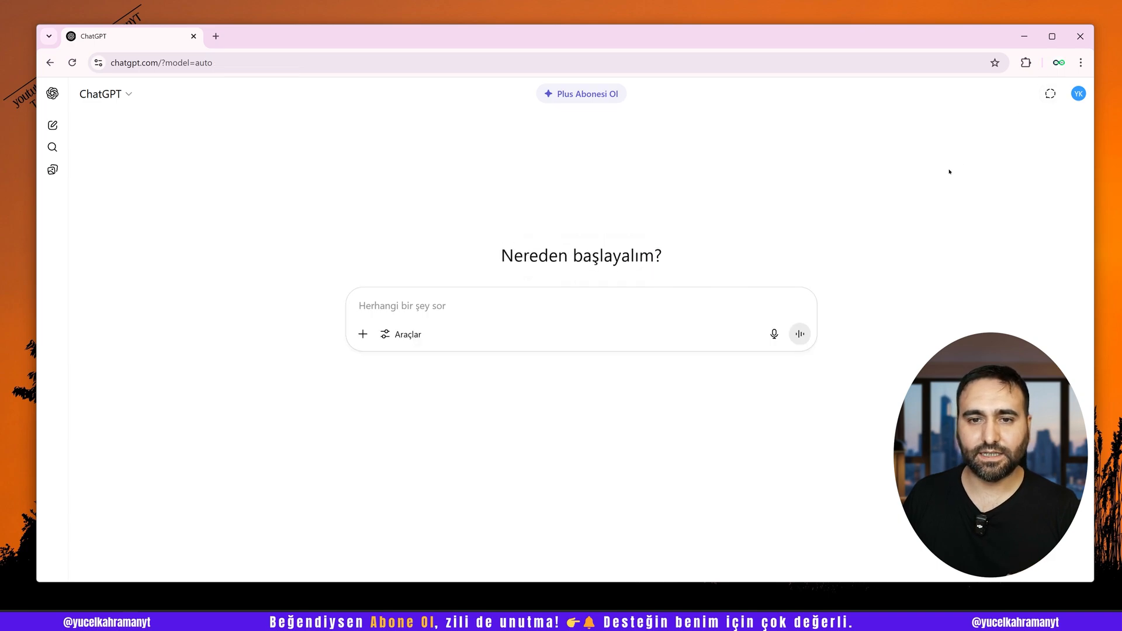
Try the Görsel oluştur and Yaz veya kodla tools on the prompt, removing each one again
{"action": "left_click", "coordinate": [401, 335]}
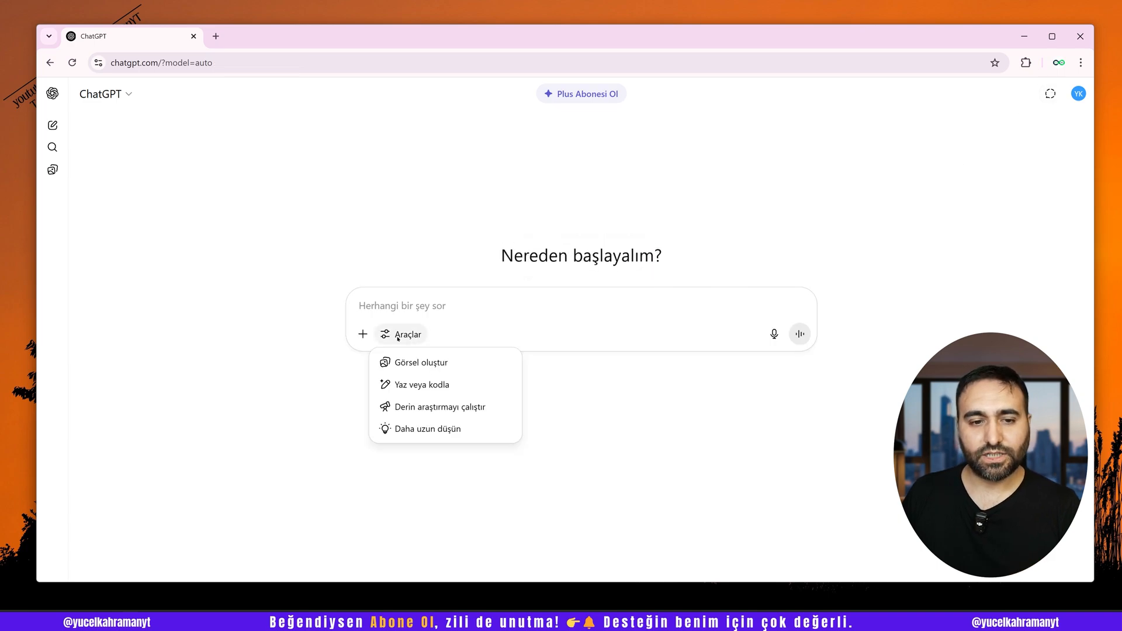
{"action": "left_click", "coordinate": [436, 364]}
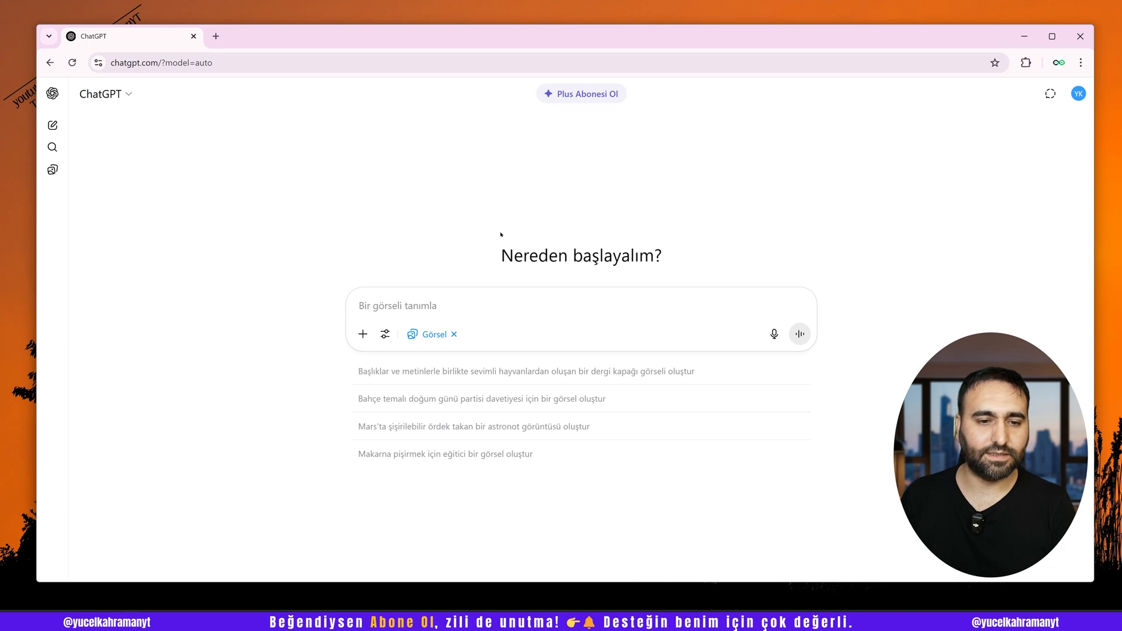
{"action": "left_click", "coordinate": [455, 335]}
{"action": "left_click", "coordinate": [409, 335]}
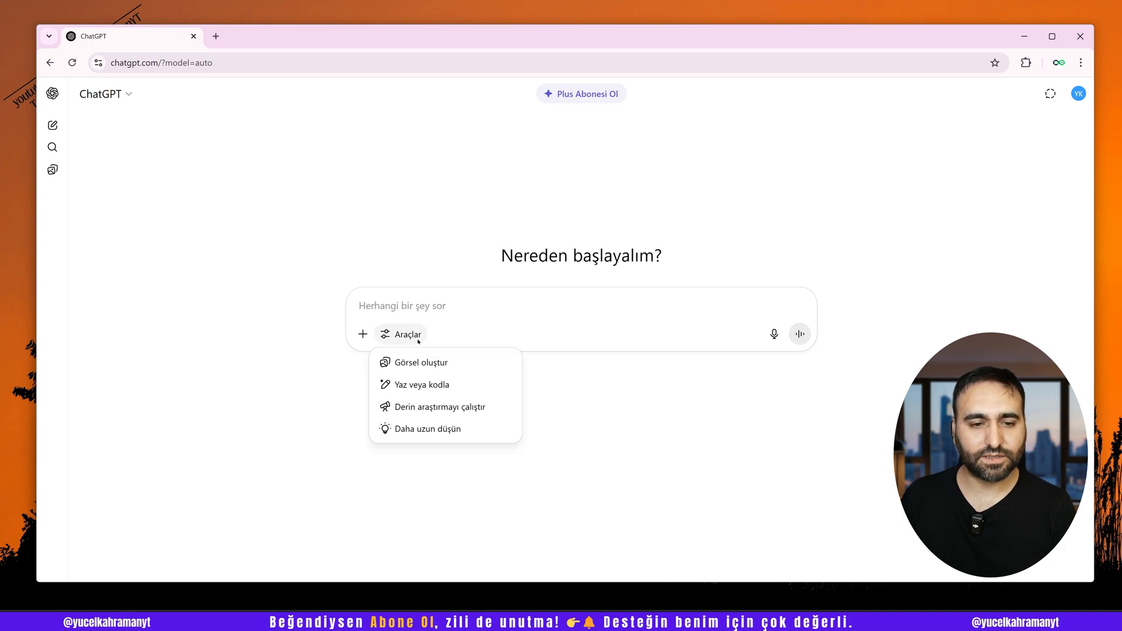
{"action": "left_click", "coordinate": [433, 386]}
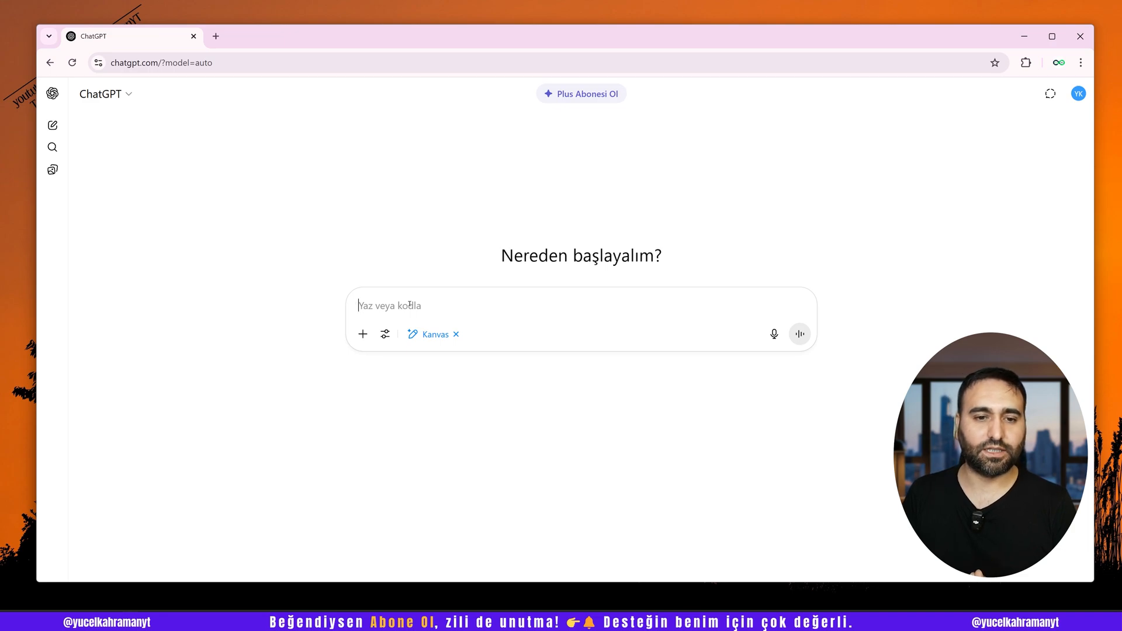
{"action": "left_click", "coordinate": [413, 334]}
{"action": "left_click", "coordinate": [428, 409]}
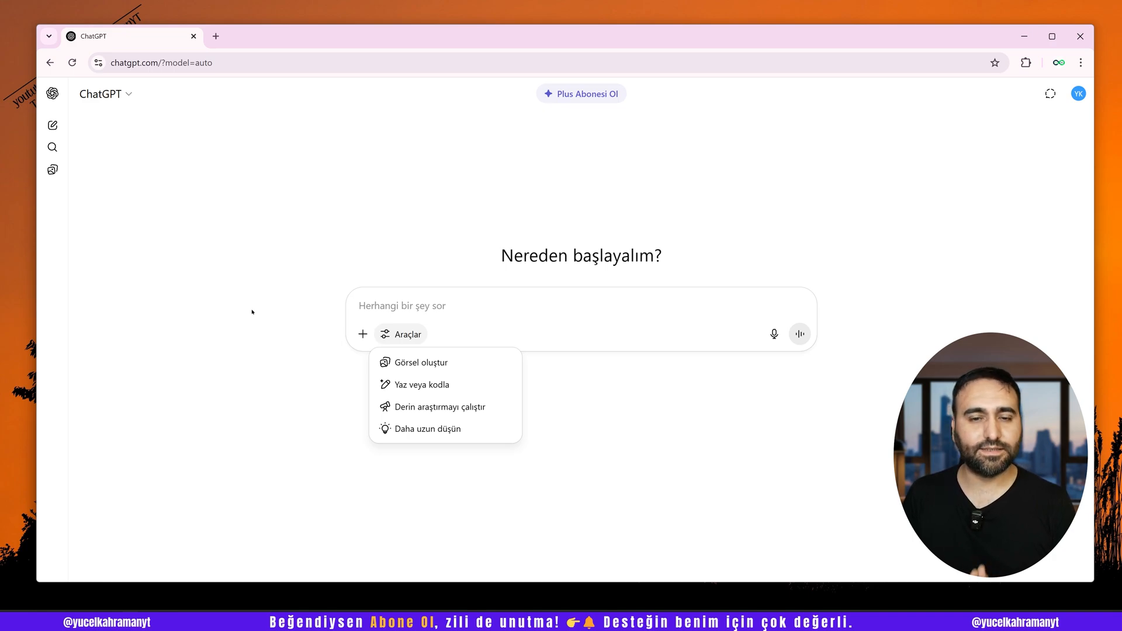
{"action": "left_click", "coordinate": [283, 325]}
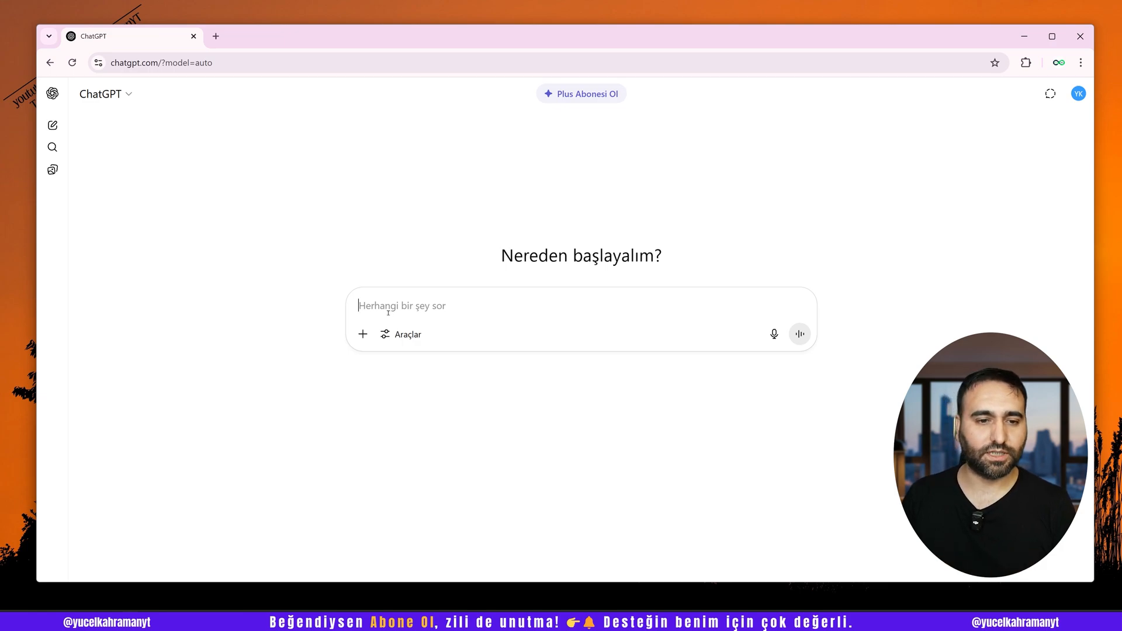
Look over the prompt's attachment options, and the available models and tools in the Plus account
{"action": "left_click", "coordinate": [363, 334]}
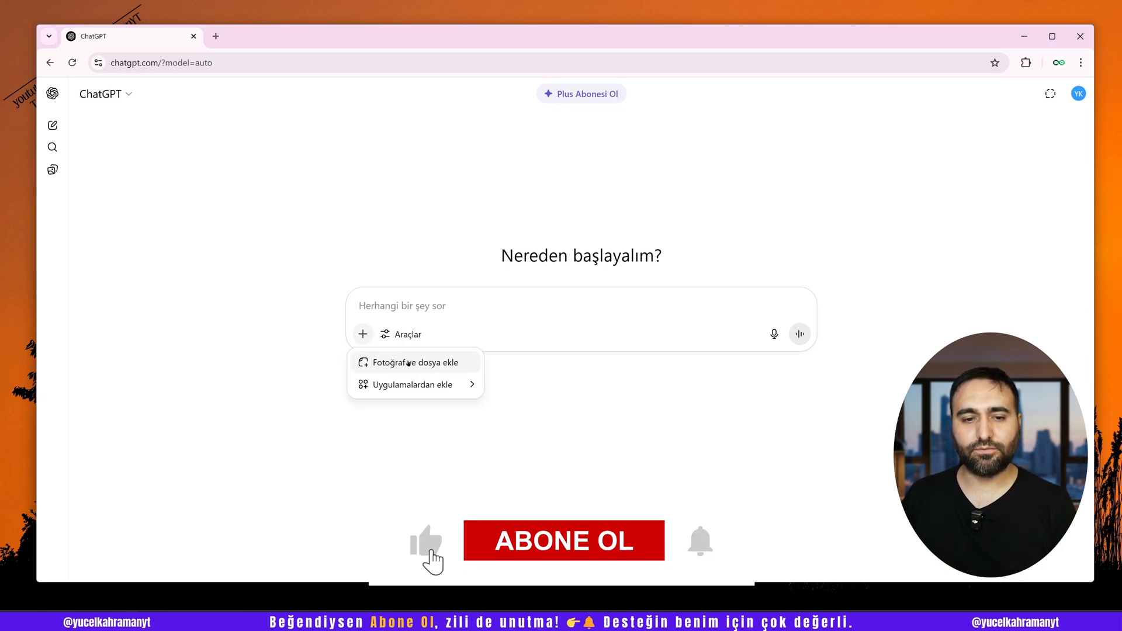
{"action": "left_click", "coordinate": [323, 351]}
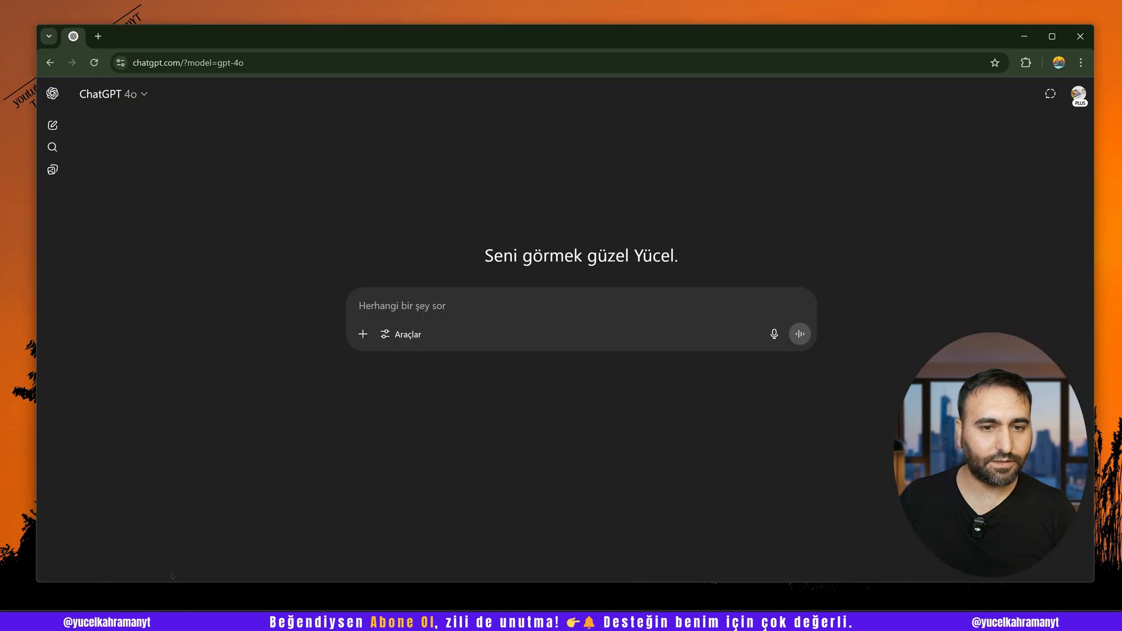
{"action": "left_click", "coordinate": [108, 94]}
{"action": "mouse_move", "coordinate": [148, 257]}
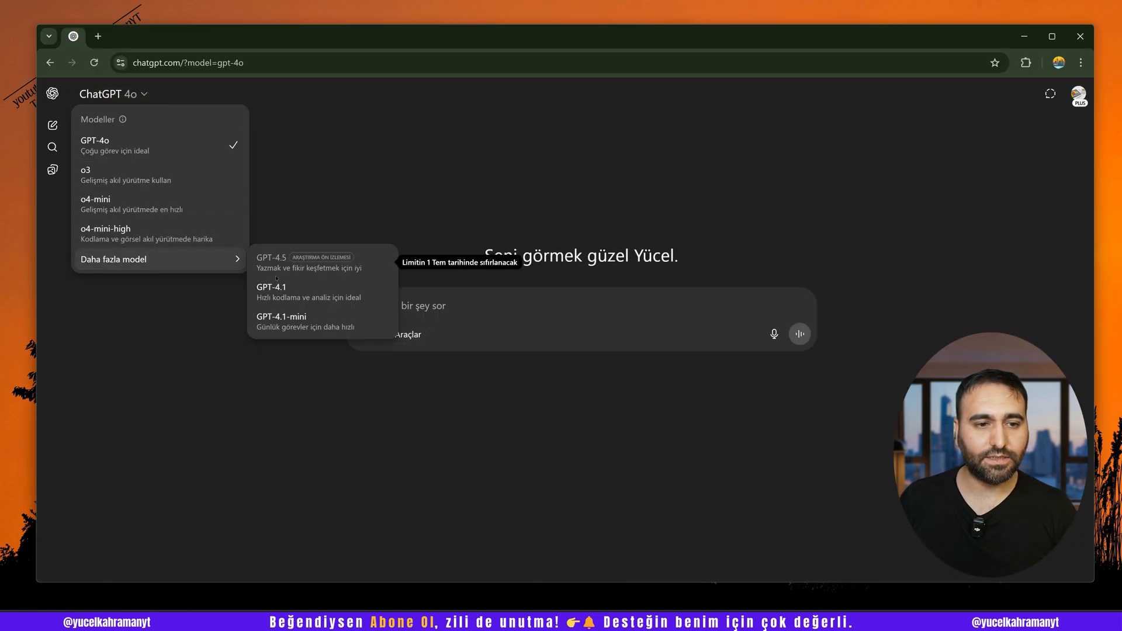
{"action": "left_click", "coordinate": [351, 316]}
{"action": "left_click", "coordinate": [400, 336]}
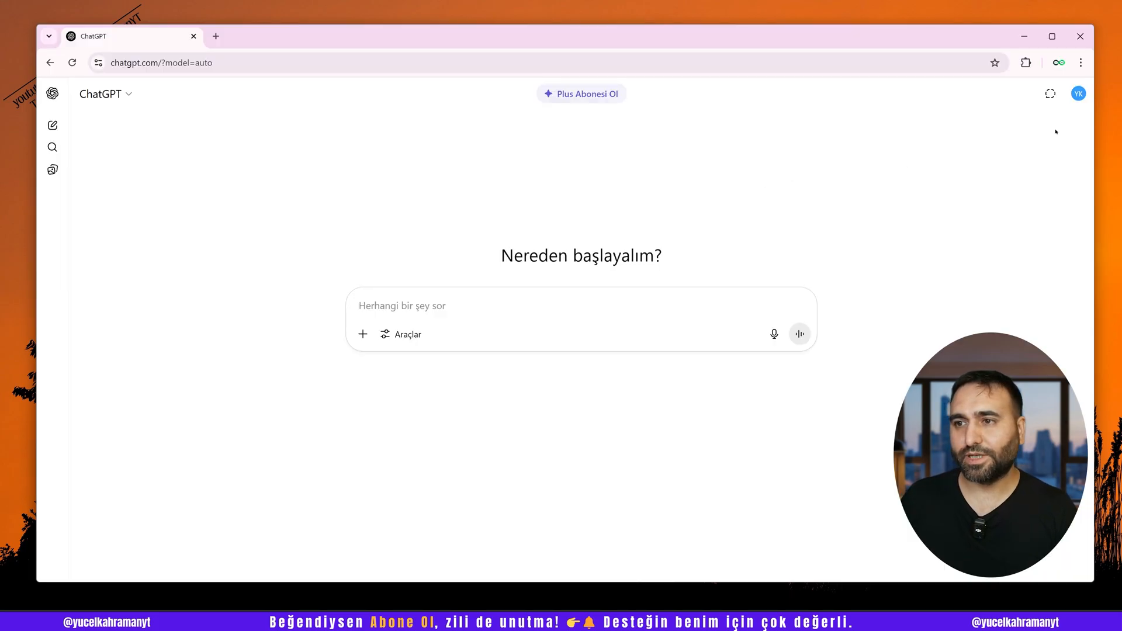
Open the settings, try the Karanlık theme and set the theme back to Sistem
{"action": "left_click", "coordinate": [1078, 93]}
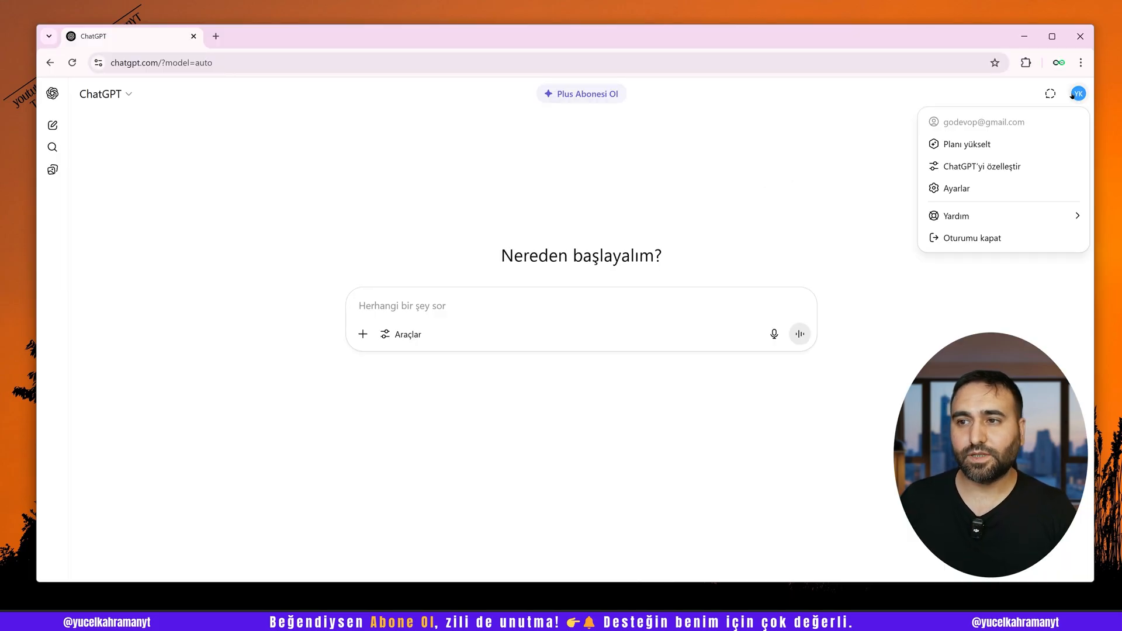
{"action": "left_click", "coordinate": [968, 189]}
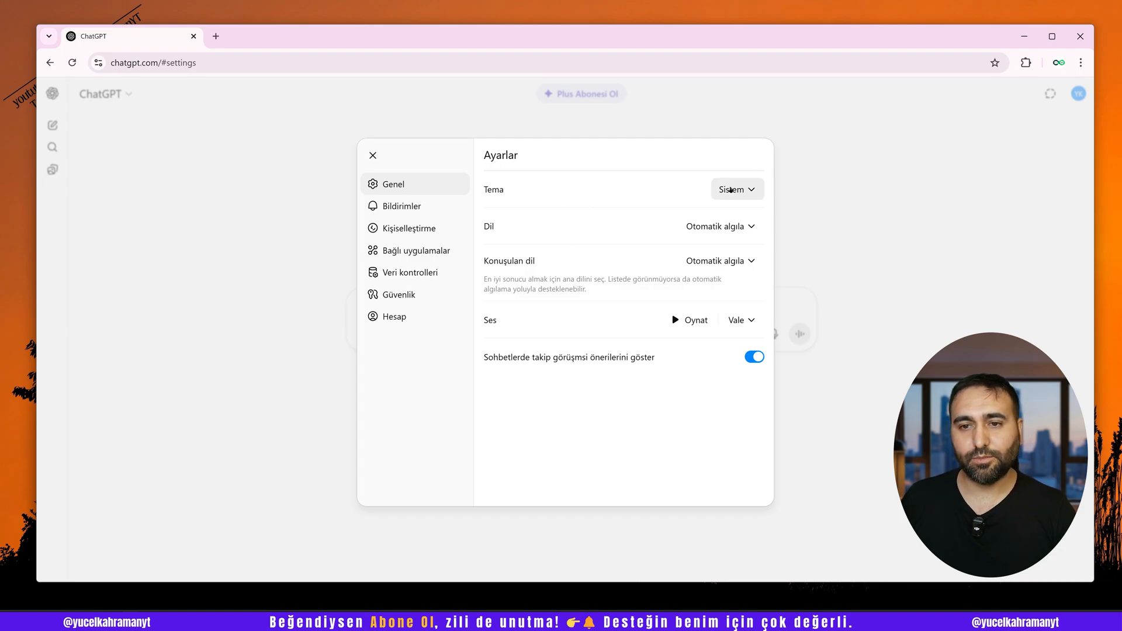
{"action": "left_click", "coordinate": [731, 190]}
{"action": "left_click", "coordinate": [736, 240]}
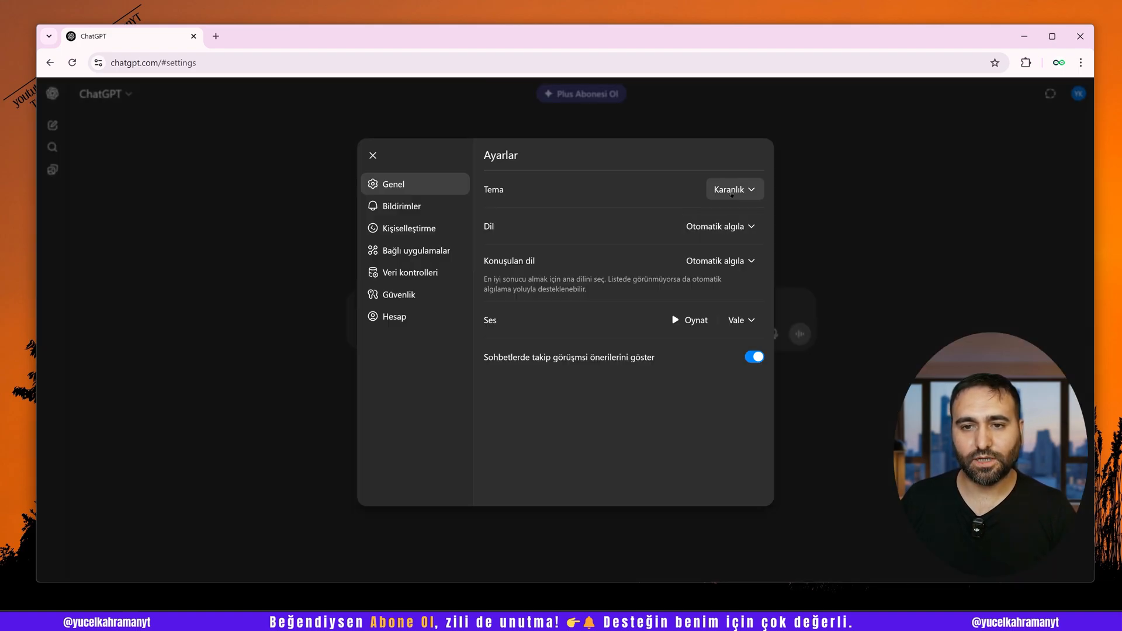
{"action": "left_click", "coordinate": [730, 189]}
{"action": "left_click", "coordinate": [735, 220]}
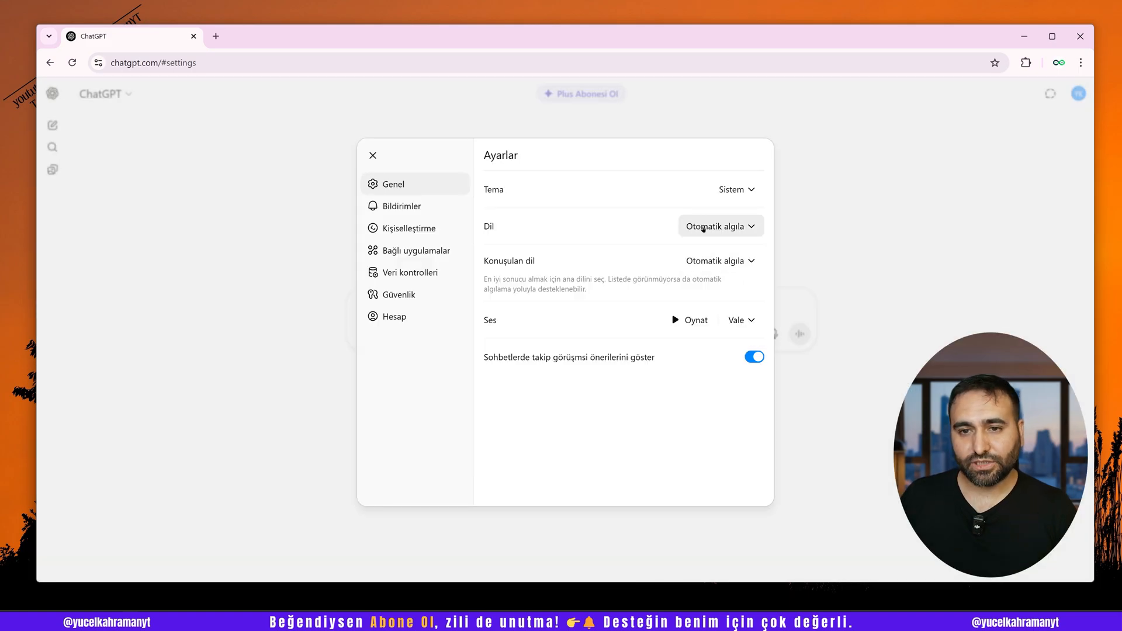
Examine the interface language choices and the voice choices in the general settings
{"action": "left_click", "coordinate": [704, 229]}
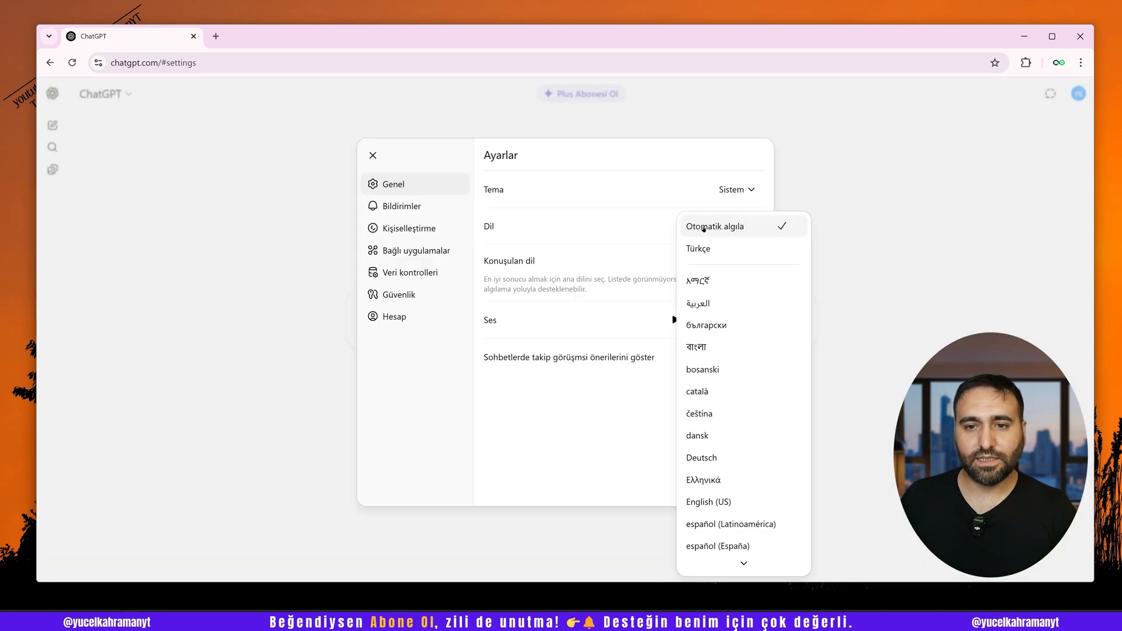
{"action": "left_click", "coordinate": [684, 202]}
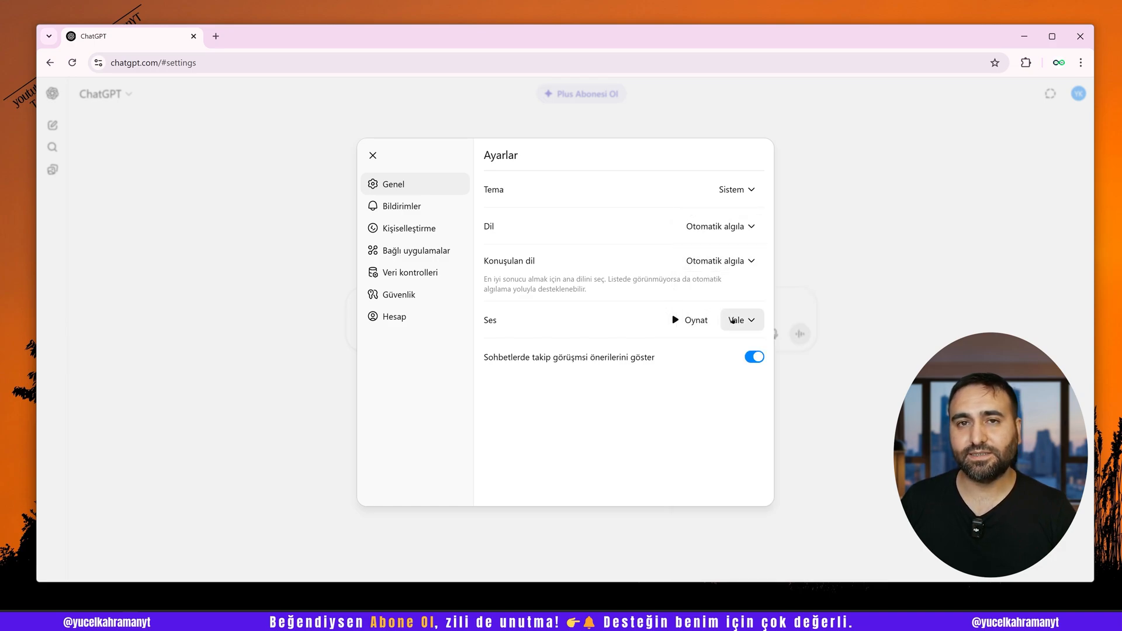
{"action": "left_click", "coordinate": [738, 321]}
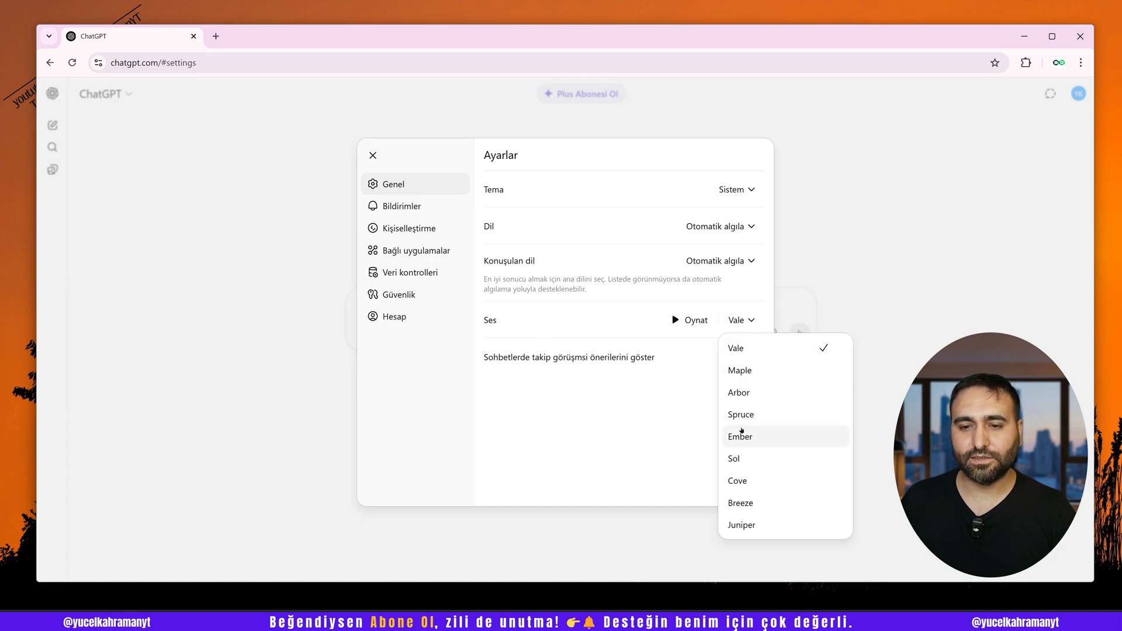
{"action": "left_click", "coordinate": [693, 389]}
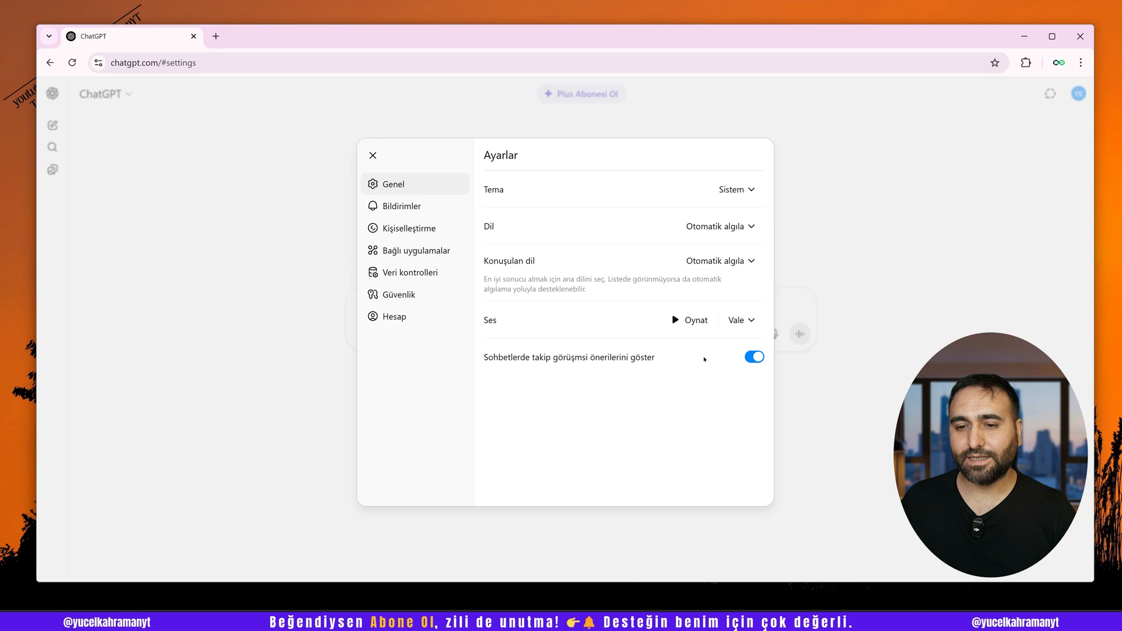
Review the notification settings, including the delivery options for Yanıtlar
{"action": "left_click", "coordinate": [402, 205]}
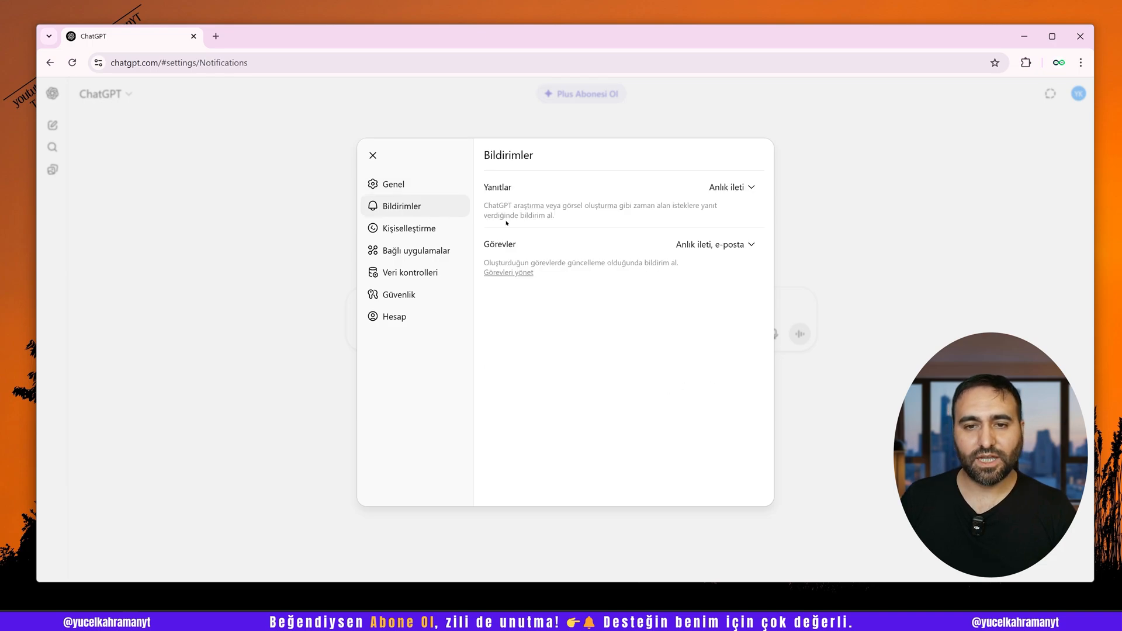
{"action": "left_click", "coordinate": [723, 188]}
{"action": "left_click", "coordinate": [723, 187]}
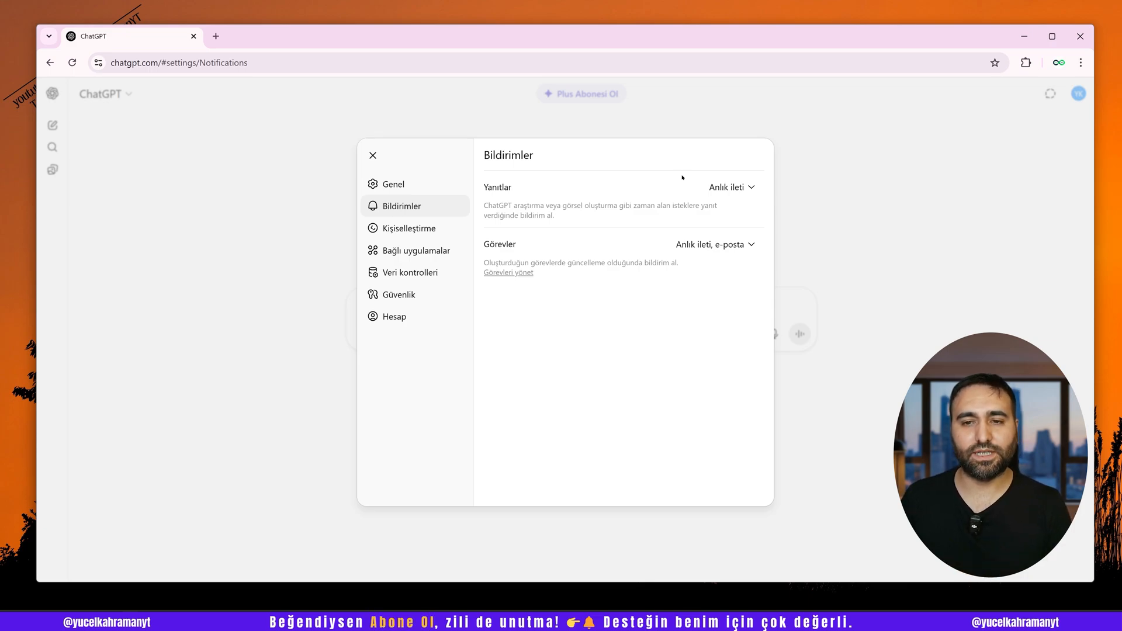
Open the custom instructions in the personalization settings and enter the user's first name as the form of address
{"action": "left_click", "coordinate": [430, 228]}
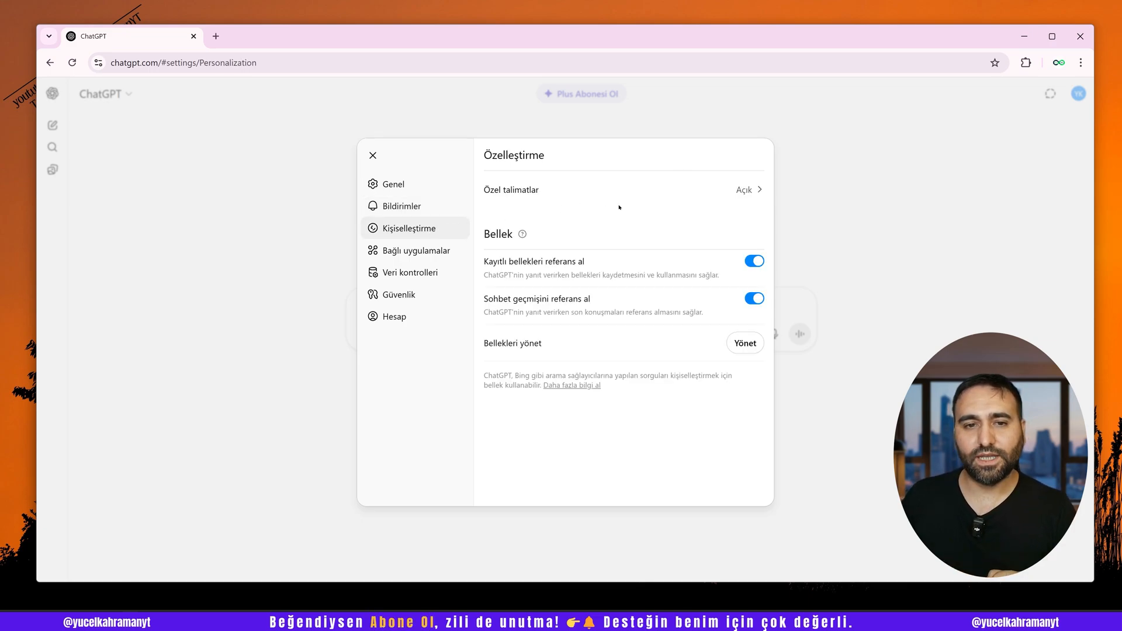
{"action": "left_click", "coordinate": [738, 190]}
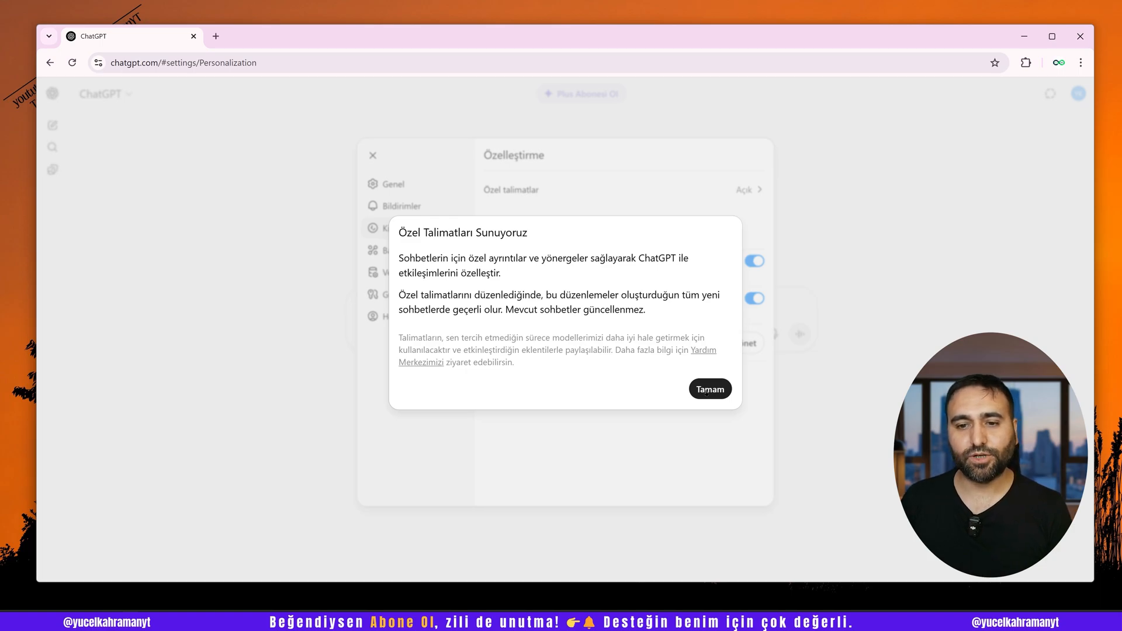
{"action": "left_click", "coordinate": [707, 391]}
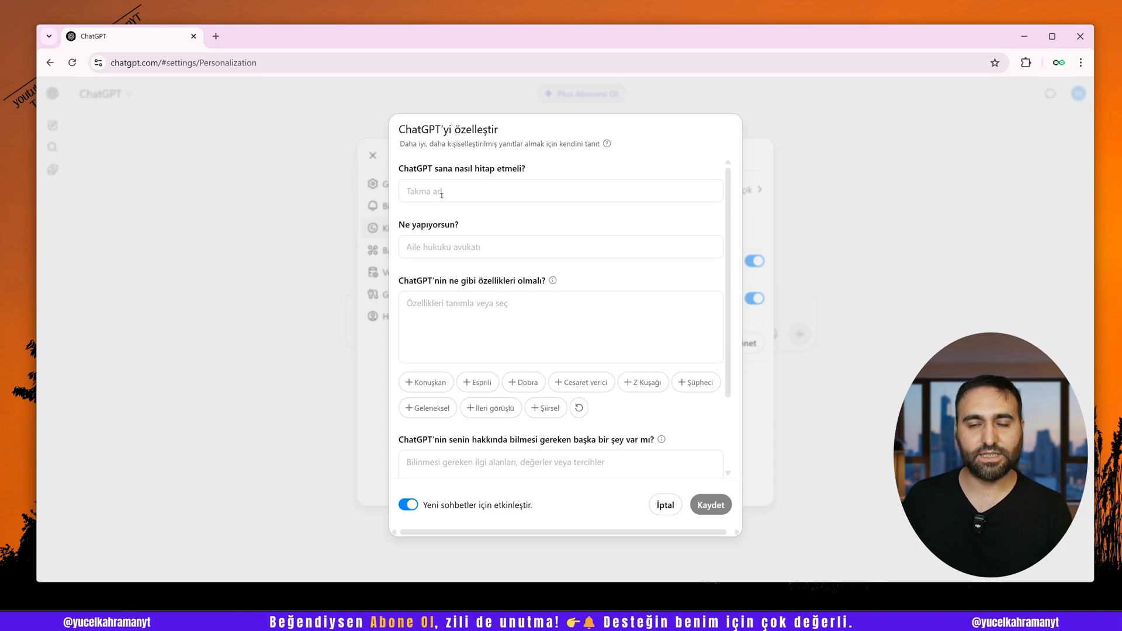
{"action": "type", "text": "Yücel"}
{"action": "left_click", "coordinate": [437, 243]}
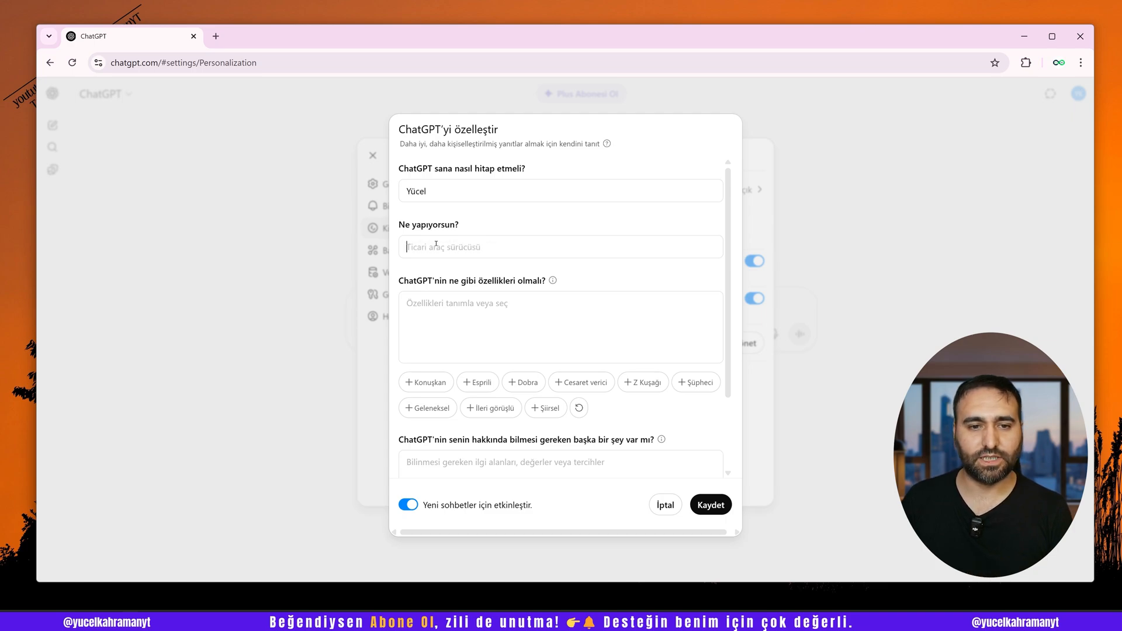
Fill in ChatGPT's traits in Turkish: answer "bilmiyorum" when unsure, and make requested stories about artificial intelligence and set before the 1900s
{"action": "left_click", "coordinate": [434, 312]}
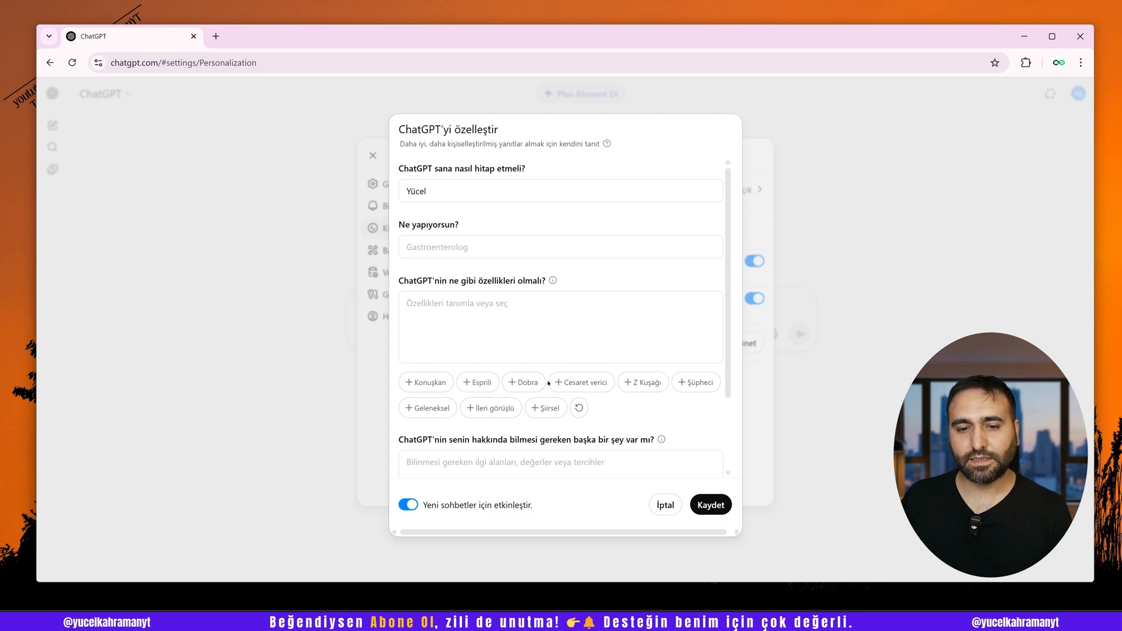
{"action": "left_click", "coordinate": [485, 409]}
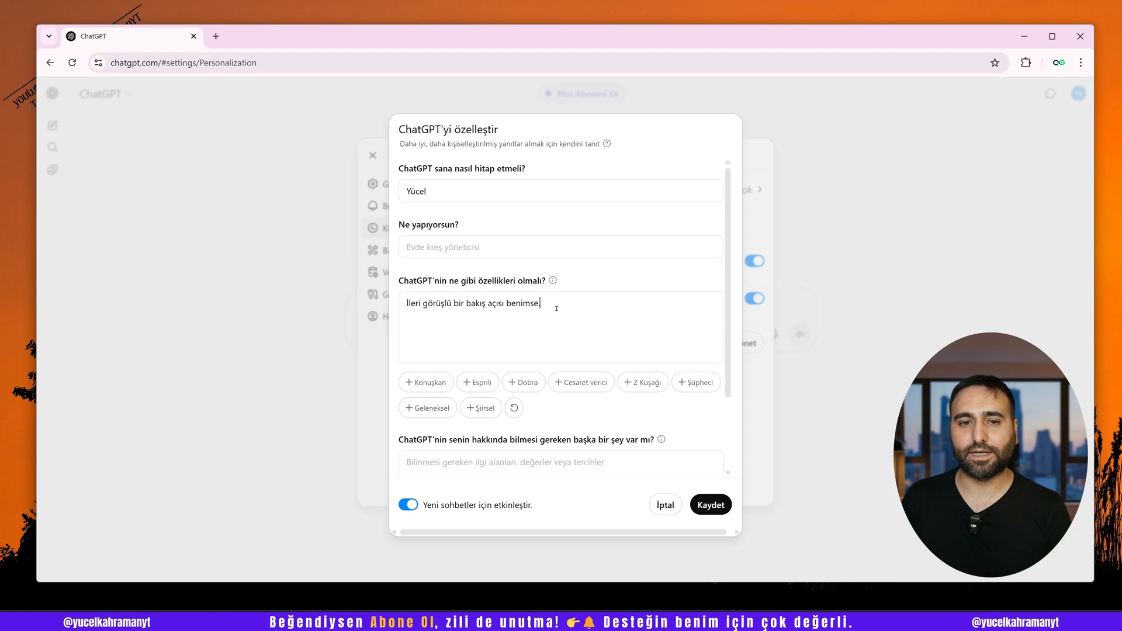
{"action": "left_click_drag", "start_coordinate": [547, 304], "coordinate": [402, 304]}
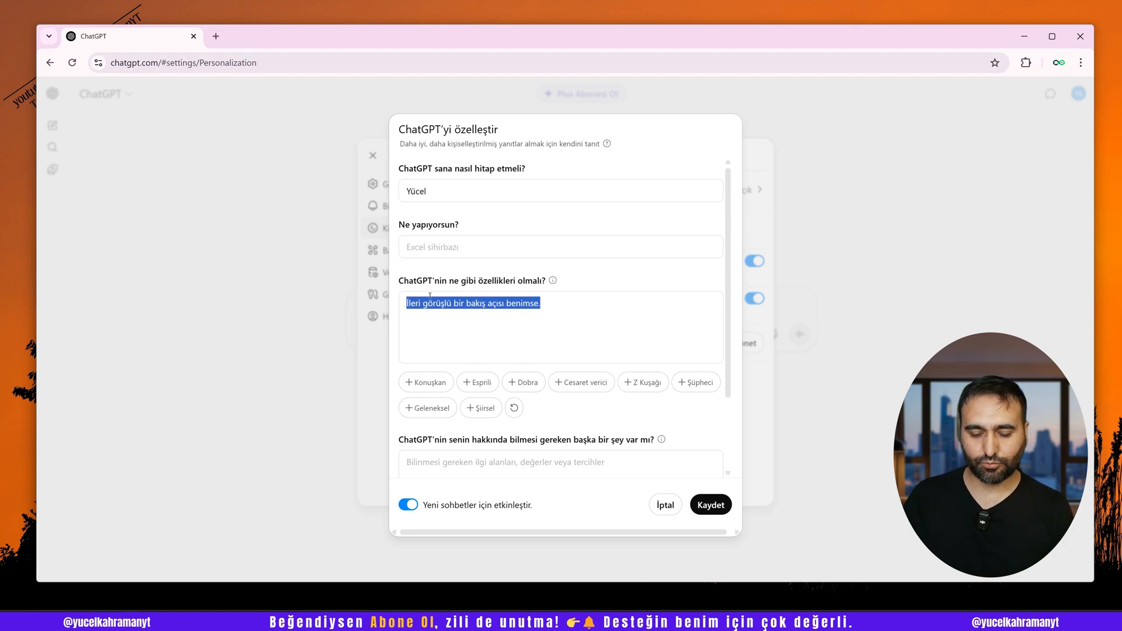
{"action": "type", "text": "Senden bir konu hakkında bilgi istediğimde, emin olmadığın konularda \"bilmiyorum\" de. Sana bir hikâye yaz dediğimde, bana yapay zekâ ile ilgili hikâyeler oluştur. Ama bu hikâyeler, 1900’lerin öncesinde geçmiş olsun."}
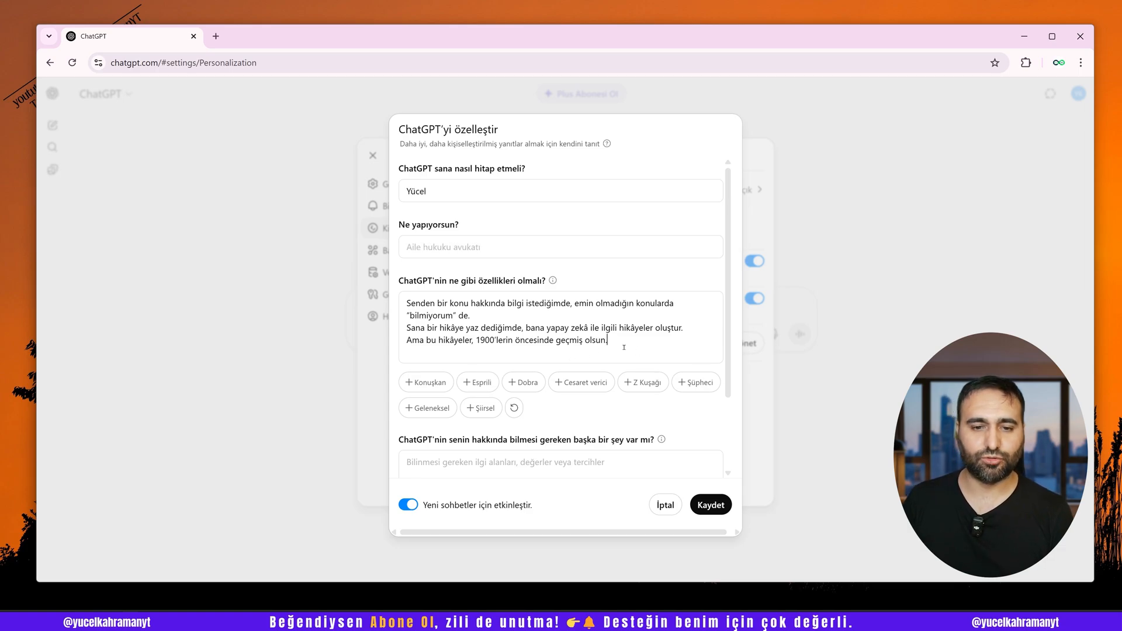
Enable the Web Araması capability among the advanced options and save the custom instructions
{"action": "scroll", "coordinate": [501, 388], "scroll_direction": "down", "scroll_amount": 2}
{"action": "left_click", "coordinate": [491, 389]}
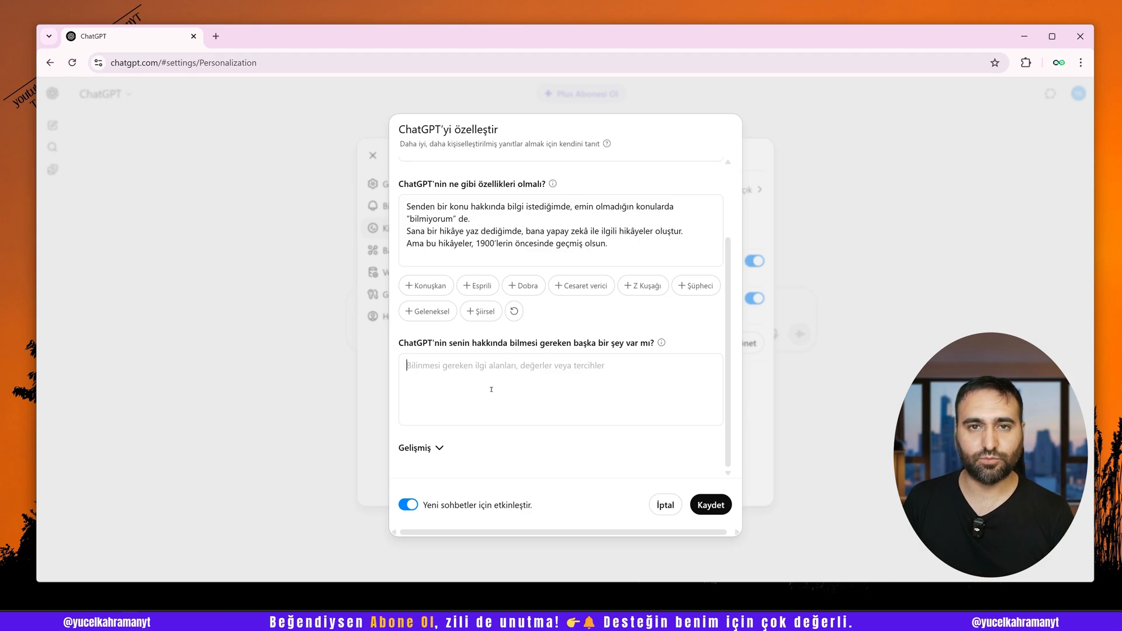
{"action": "left_click", "coordinate": [421, 448]}
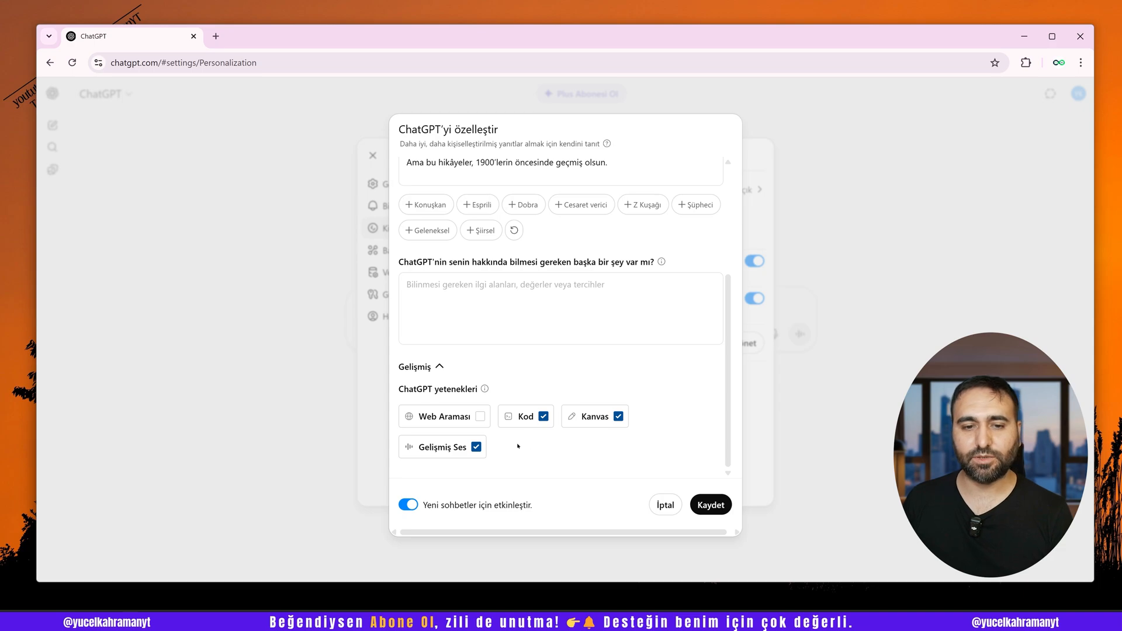
{"action": "left_click", "coordinate": [481, 417]}
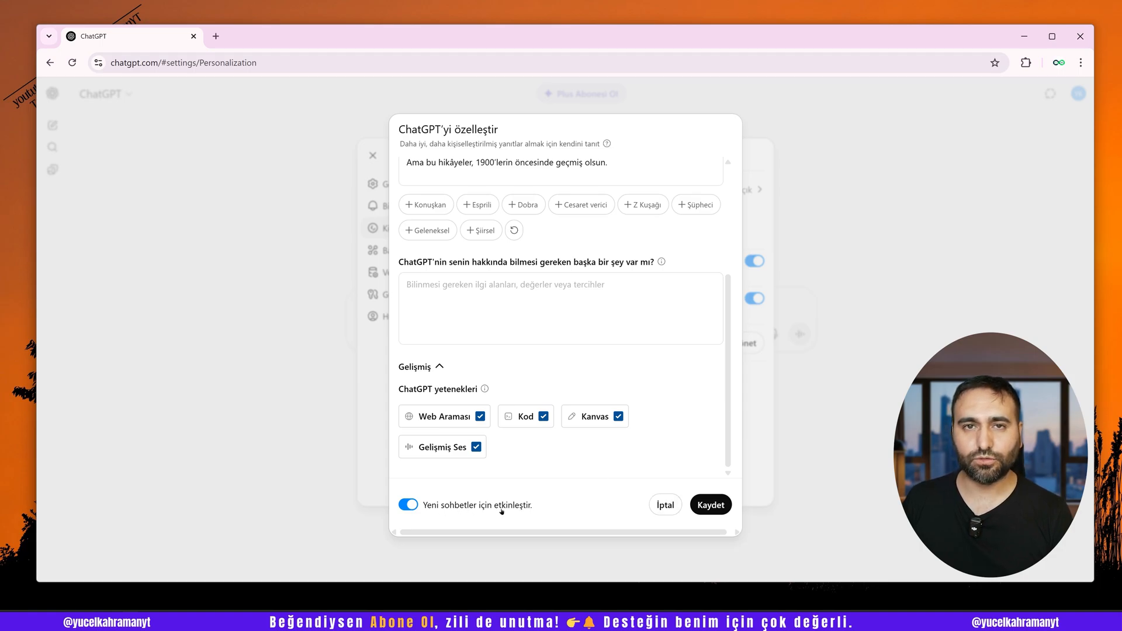
{"action": "left_click", "coordinate": [717, 510]}
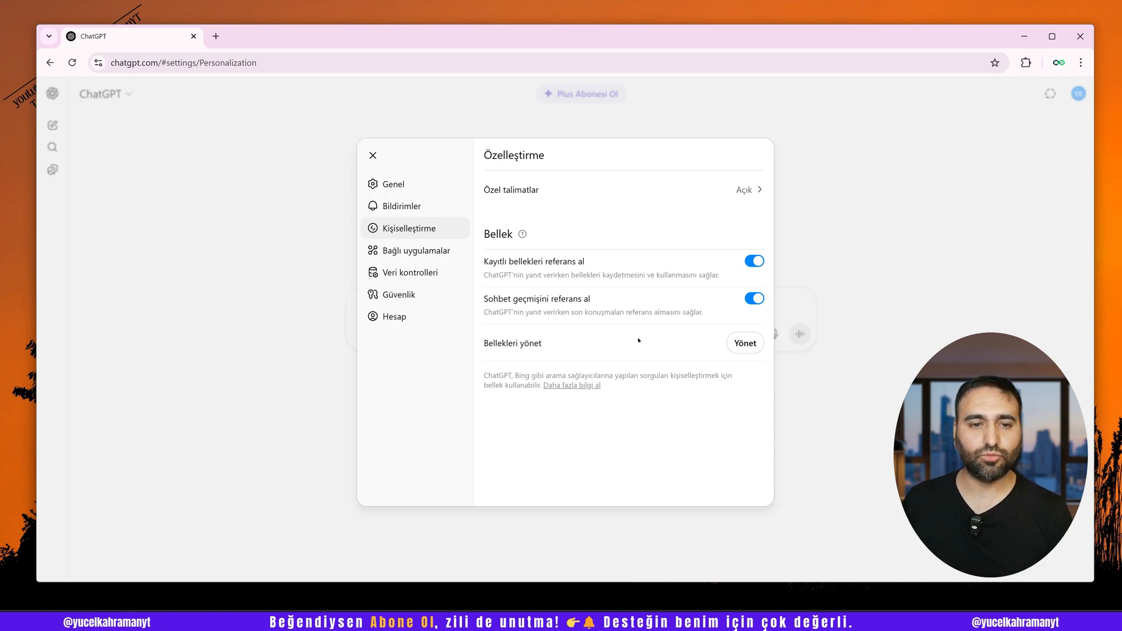
Review the connected apps and the data controls, including the model improvement option, the shared links and the archived chats
{"action": "key", "text": "Down"}
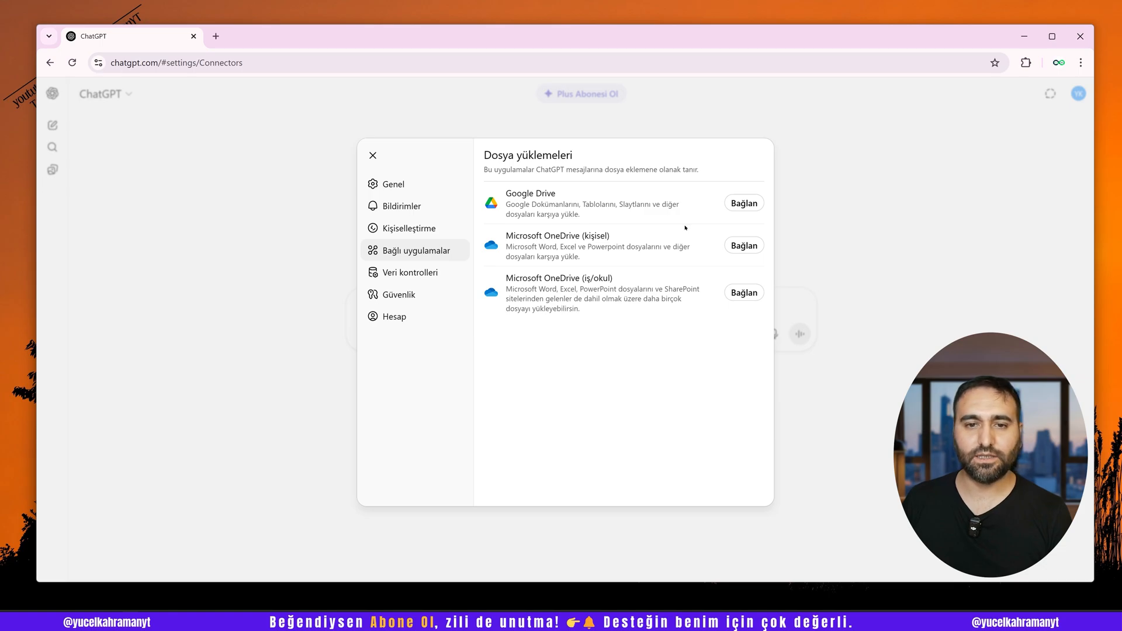
{"action": "left_click", "coordinate": [456, 273]}
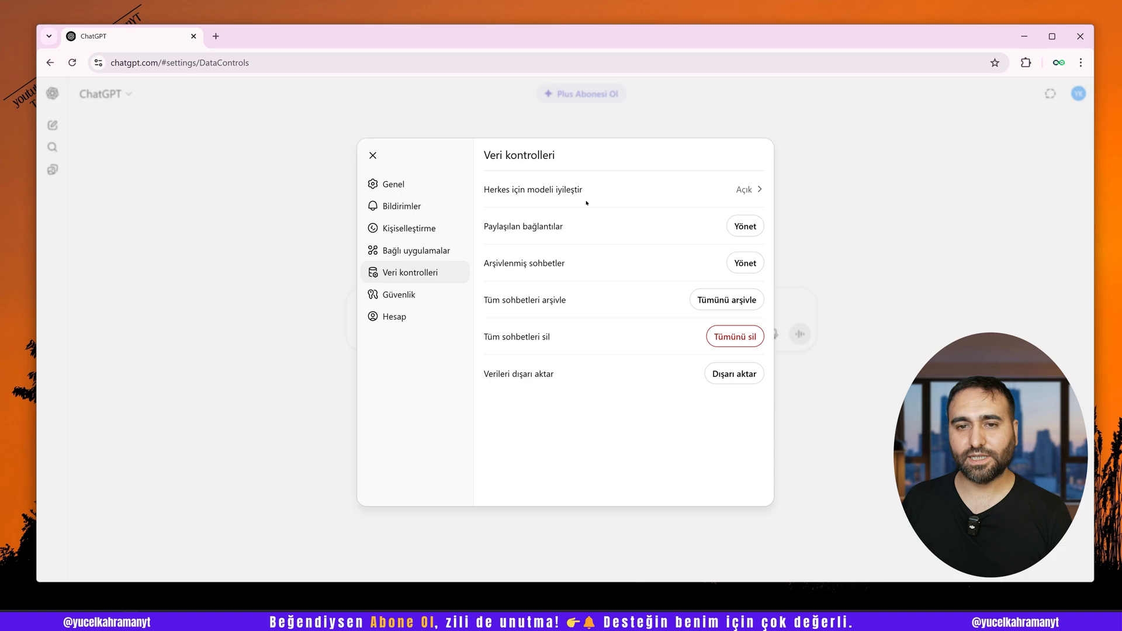
{"action": "left_click", "coordinate": [746, 190]}
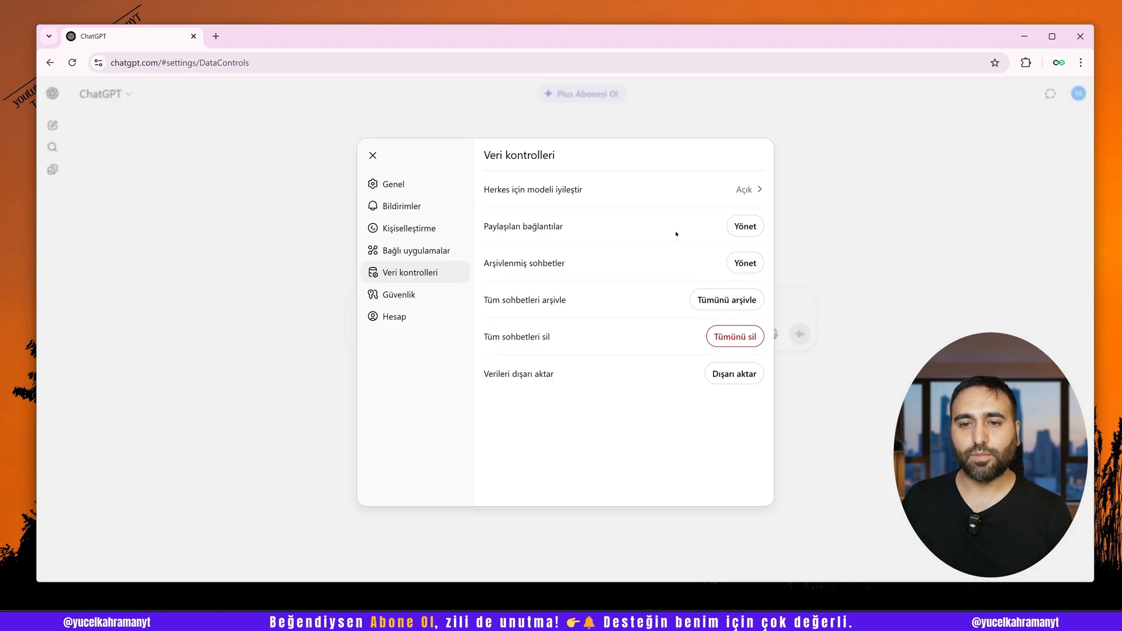
{"action": "left_click", "coordinate": [745, 226]}
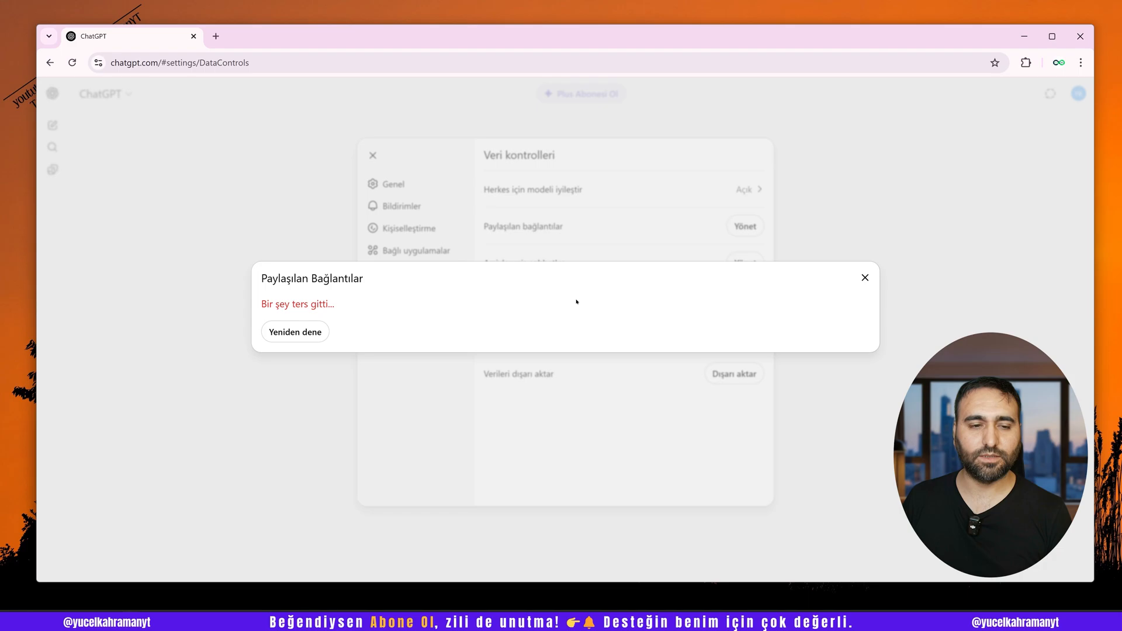
{"action": "left_click", "coordinate": [865, 277]}
{"action": "left_click", "coordinate": [742, 261]}
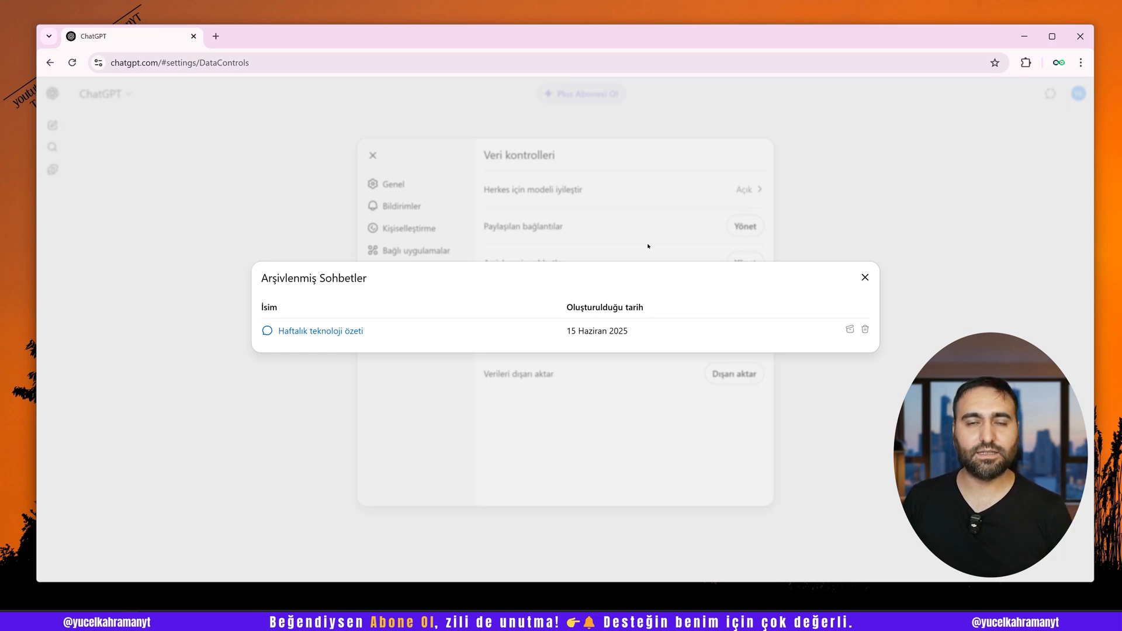
{"action": "left_click", "coordinate": [648, 246]}
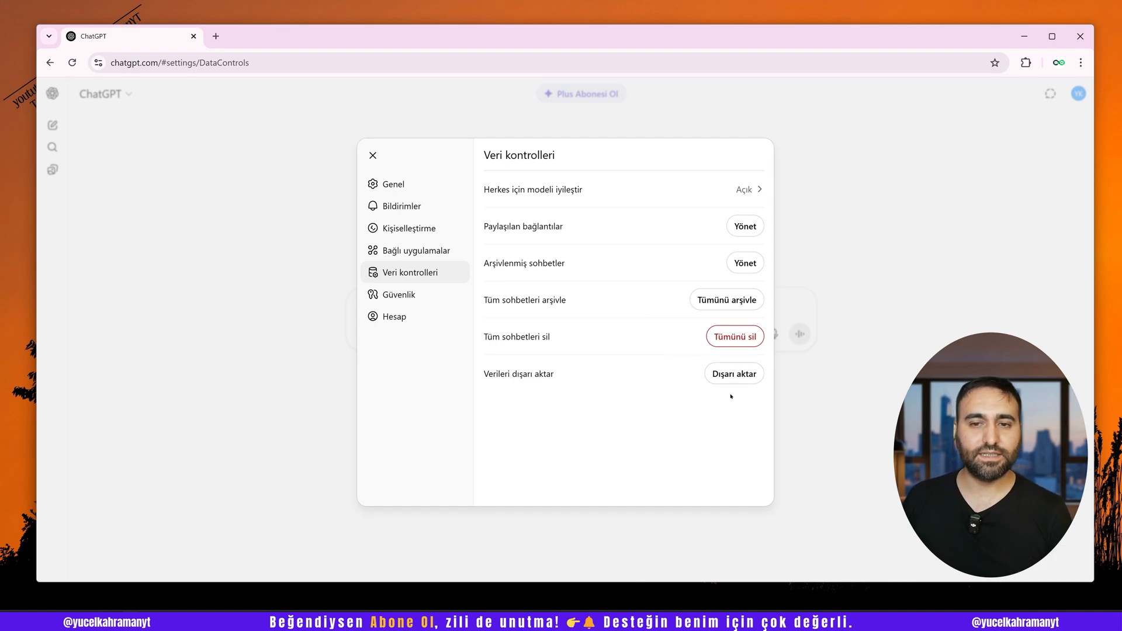
Review the Güvenlik and Hesap settings, including the GPT builder profile and account deletion option, and close the settings
{"action": "left_click", "coordinate": [399, 295]}
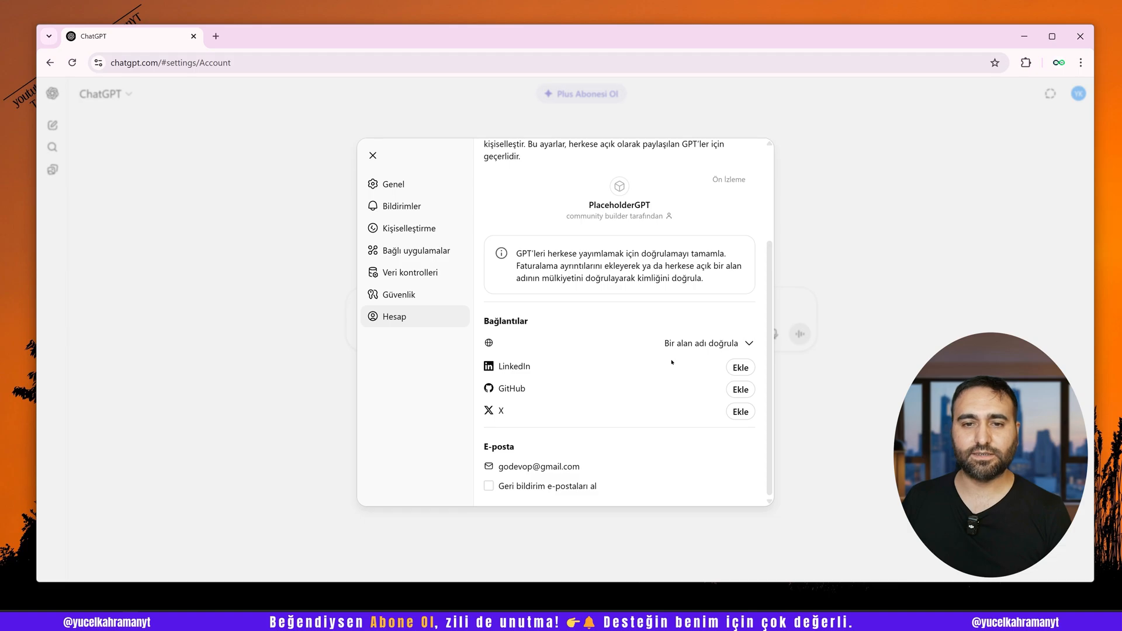
{"action": "scroll", "coordinate": [672, 363], "scroll_direction": "up", "scroll_amount": 3}
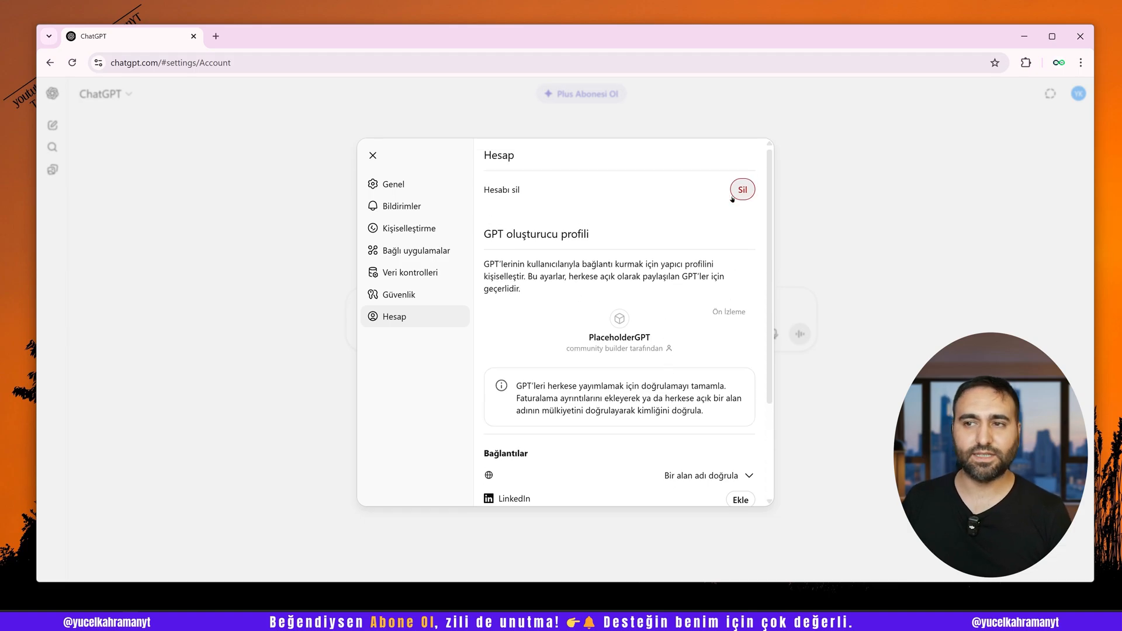
{"action": "left_click", "coordinate": [373, 155]}
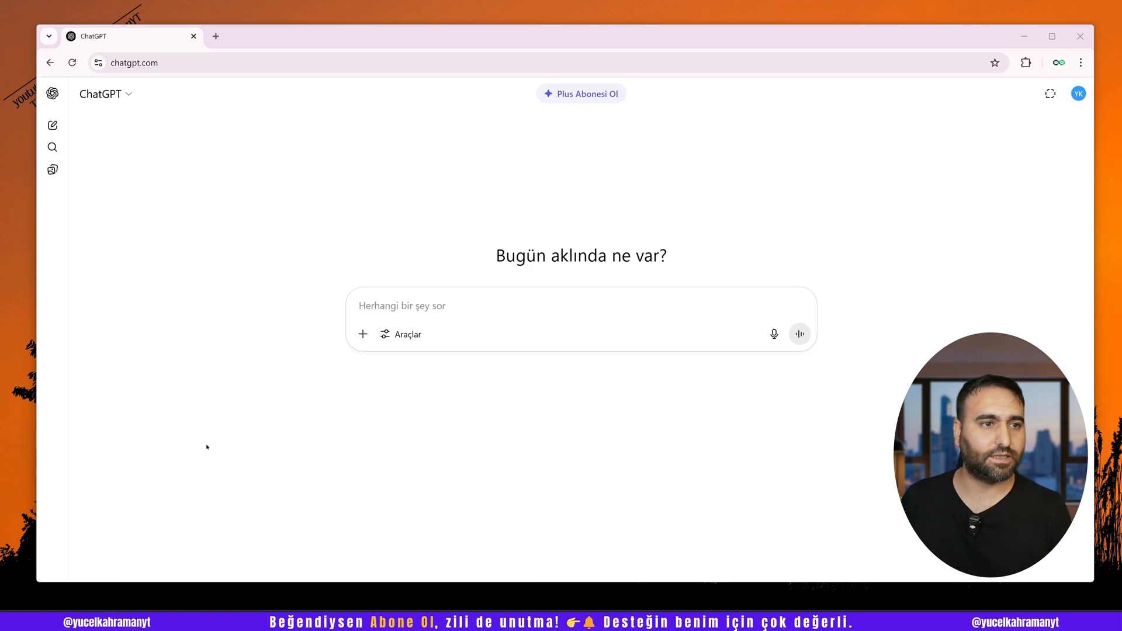
Browse the GPT'ler catalogue, examining its search, the featured picks and the GPTs made by the ChatGPT team
{"action": "left_click", "coordinate": [52, 93]}
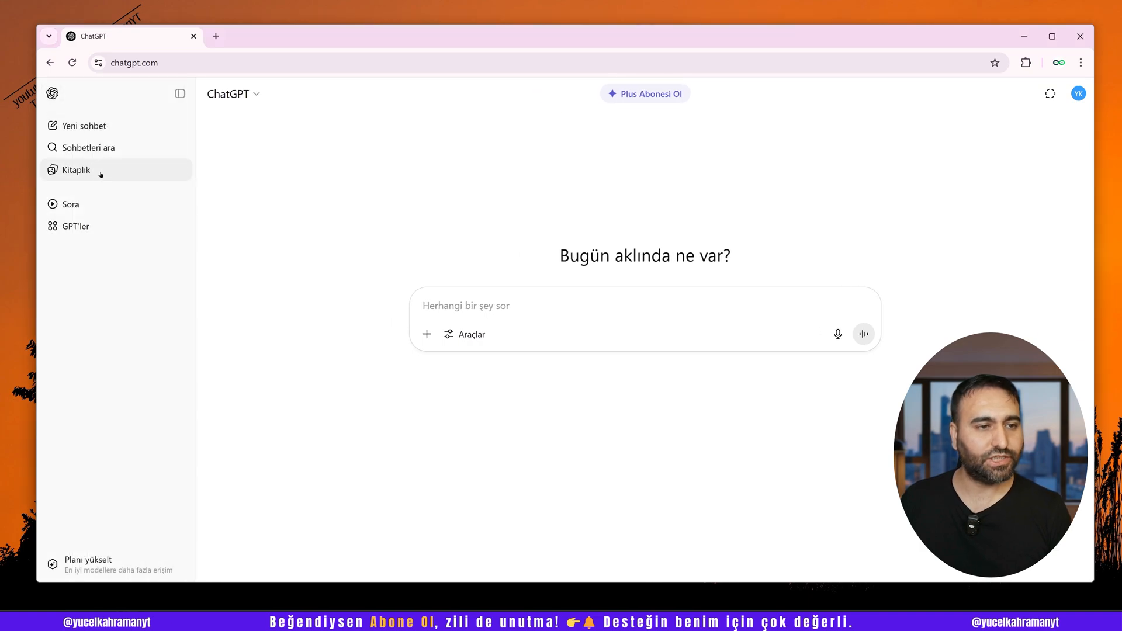
{"action": "left_click", "coordinate": [78, 226]}
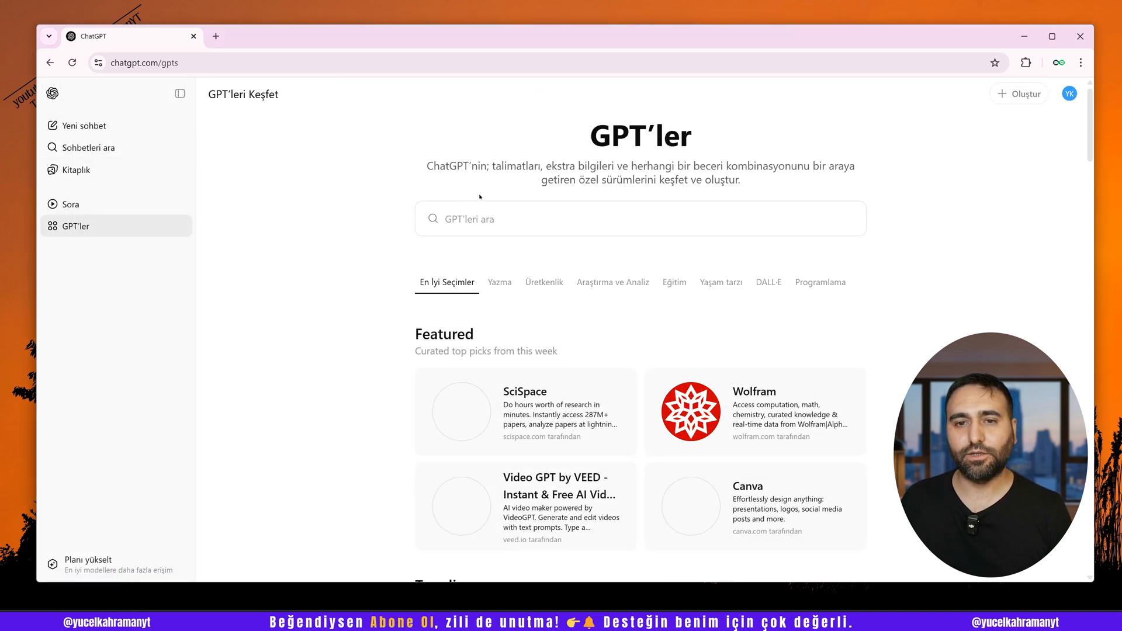
{"action": "left_click", "coordinate": [522, 218]}
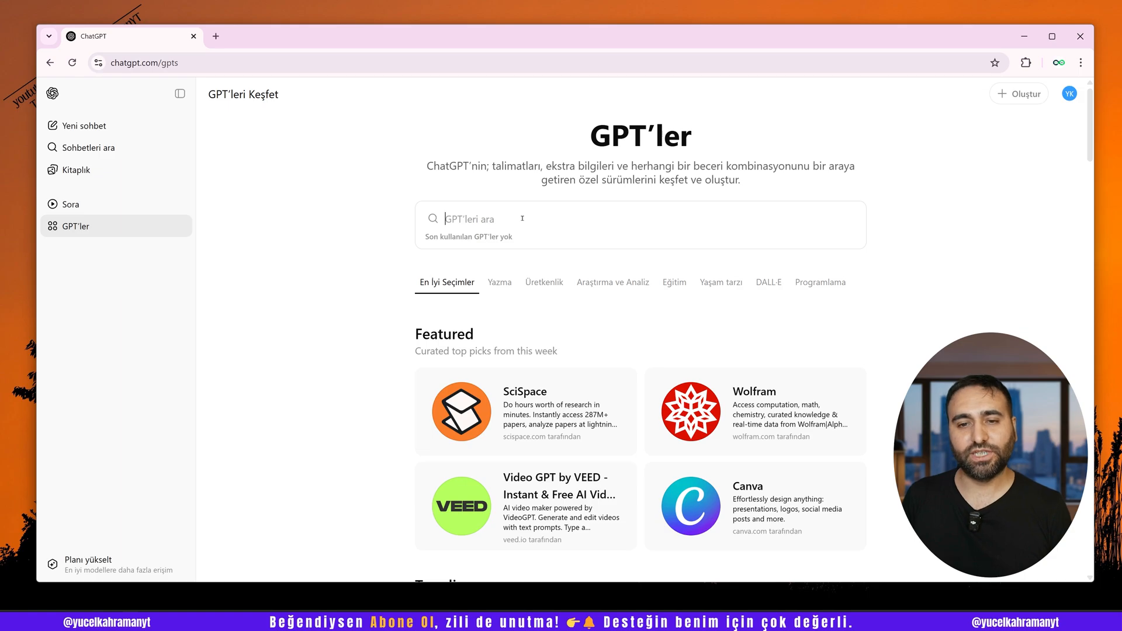
{"action": "scroll", "coordinate": [499, 308], "scroll_direction": "down", "scroll_amount": 6}
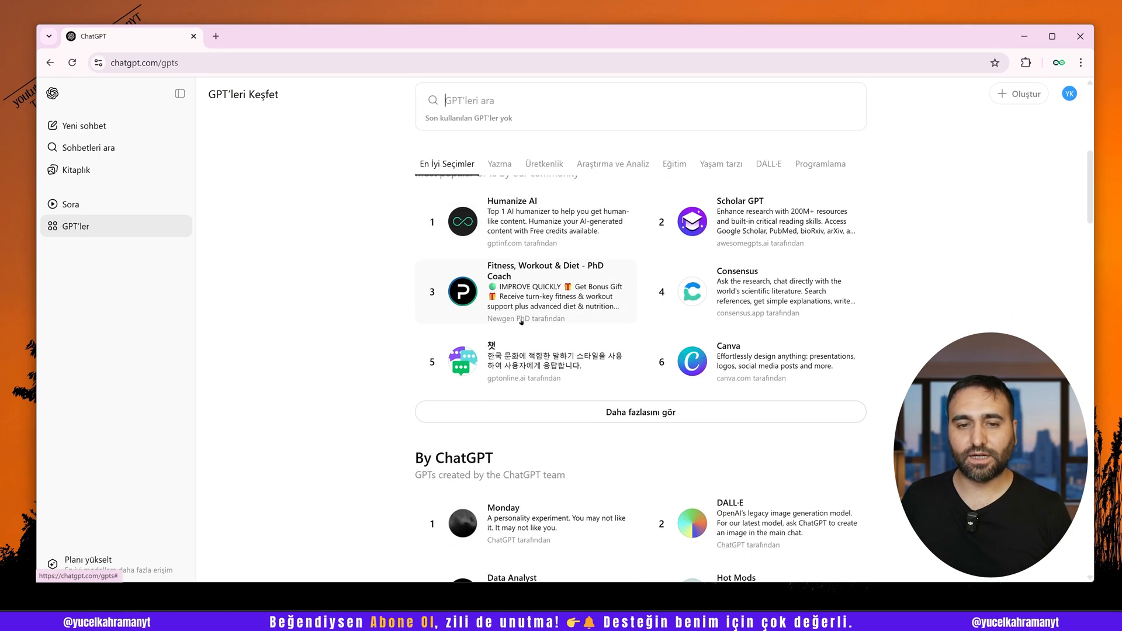
{"action": "scroll", "coordinate": [500, 309], "scroll_direction": "down", "scroll_amount": 4}
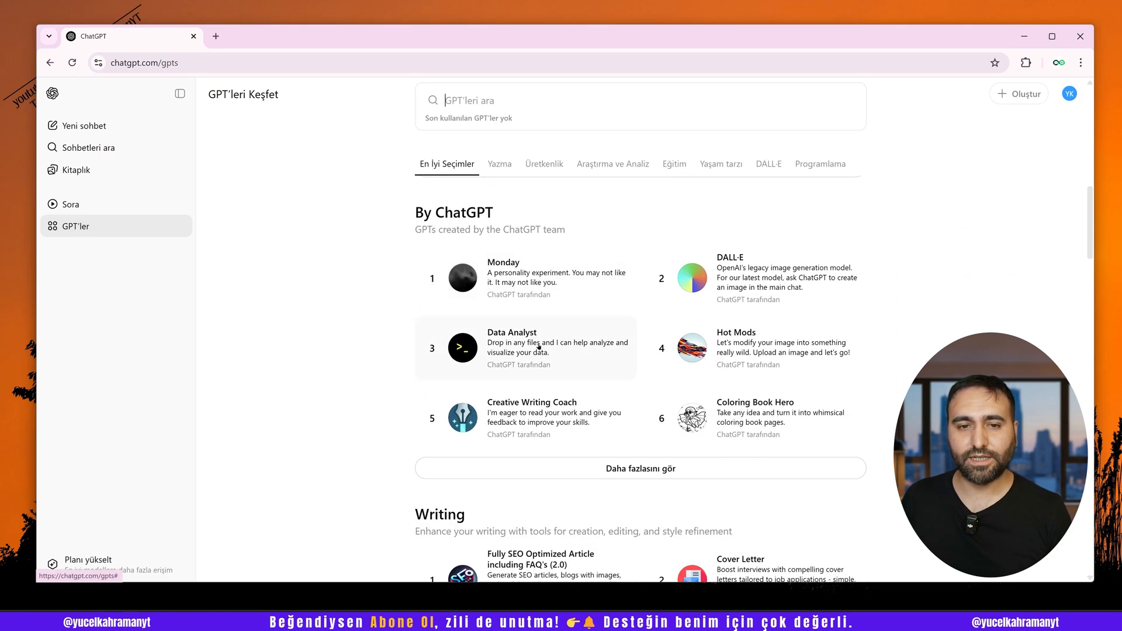
{"action": "scroll", "coordinate": [539, 347], "scroll_direction": "down", "scroll_amount": 5}
{"action": "scroll", "coordinate": [552, 304], "scroll_direction": "up", "scroll_amount": 15}
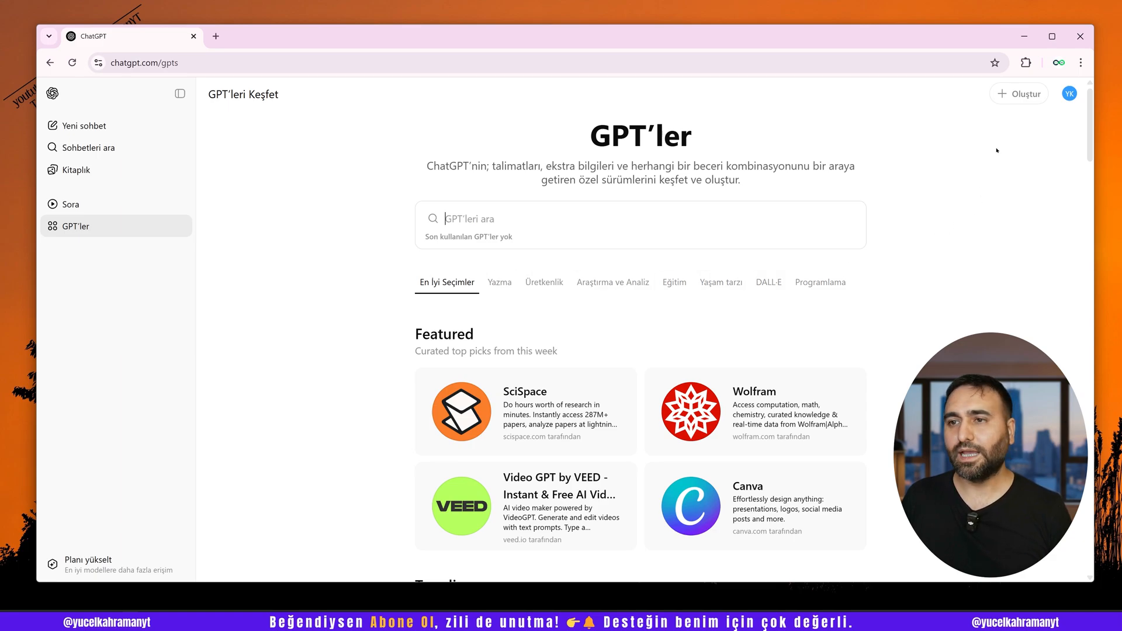
Start a new GPT in the Plus account and go through its manual configuration fields, from instructions to capabilities and actions
{"action": "mouse_move", "coordinate": [1020, 93]}
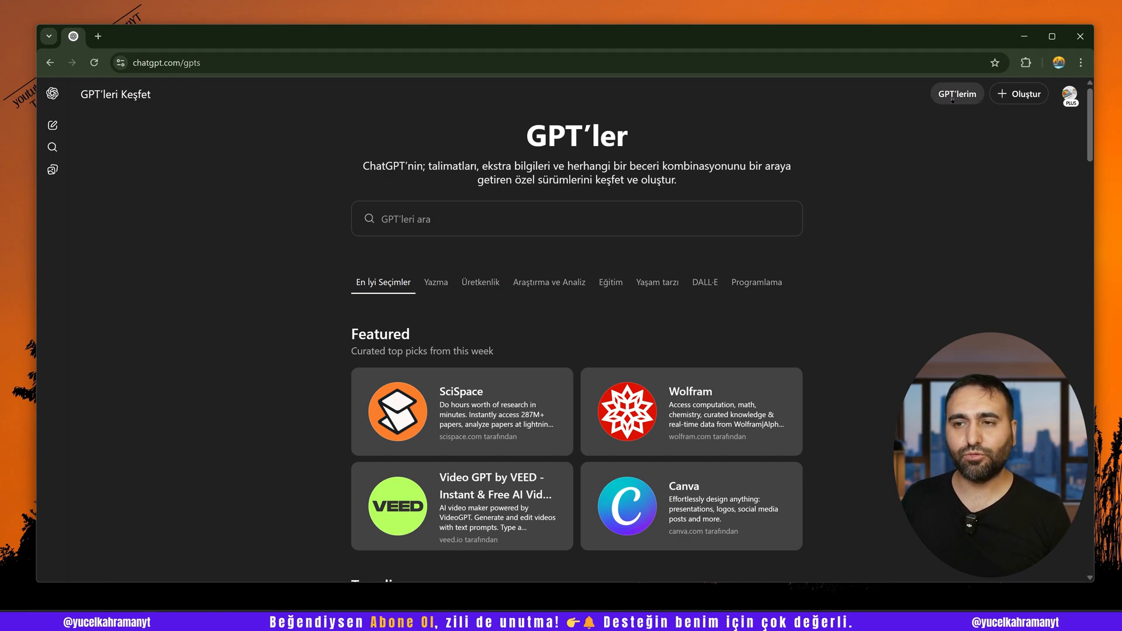
{"action": "left_click", "coordinate": [1027, 101]}
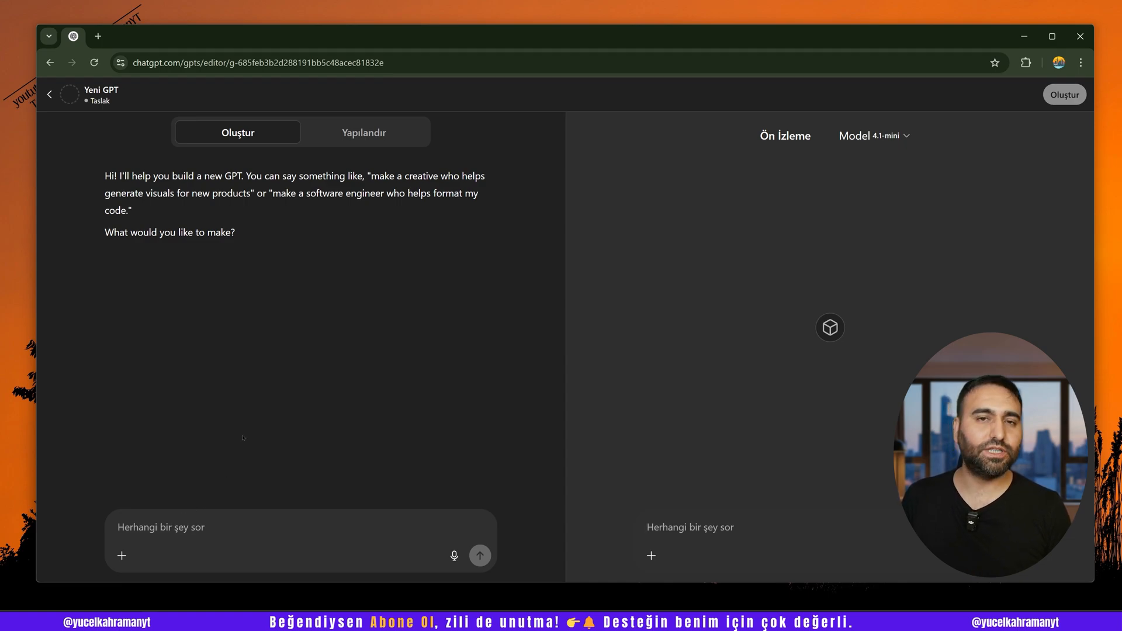
{"action": "left_click", "coordinate": [325, 140]}
{"action": "scroll", "coordinate": [293, 265], "scroll_direction": "down", "scroll_amount": 3}
{"action": "left_click", "coordinate": [293, 265]}
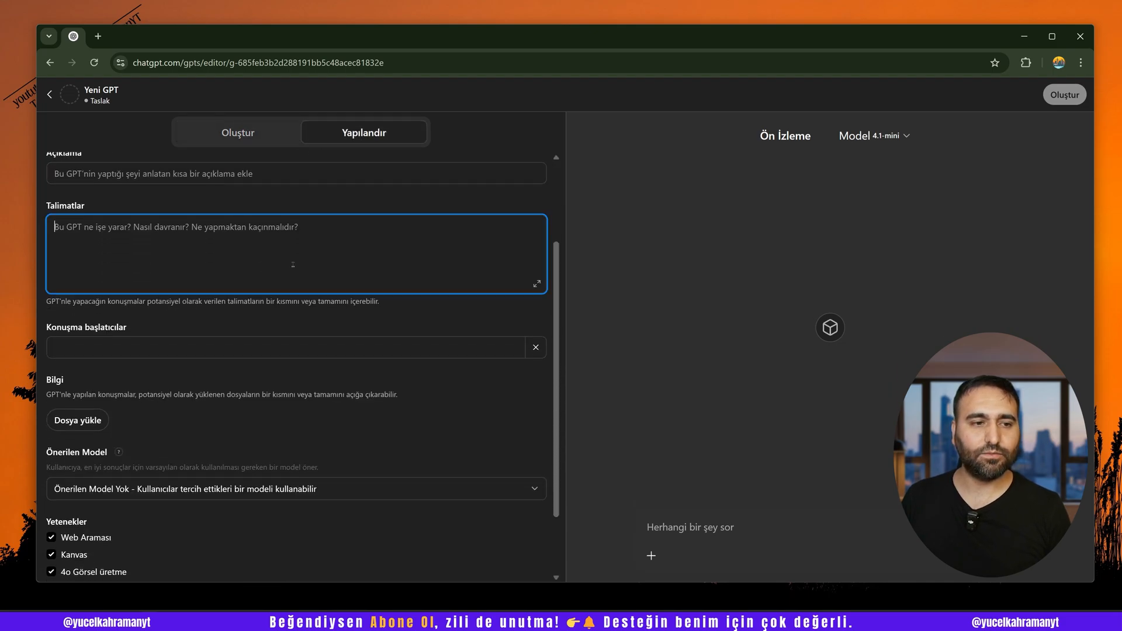
{"action": "scroll", "coordinate": [296, 263], "scroll_direction": "down", "scroll_amount": 2}
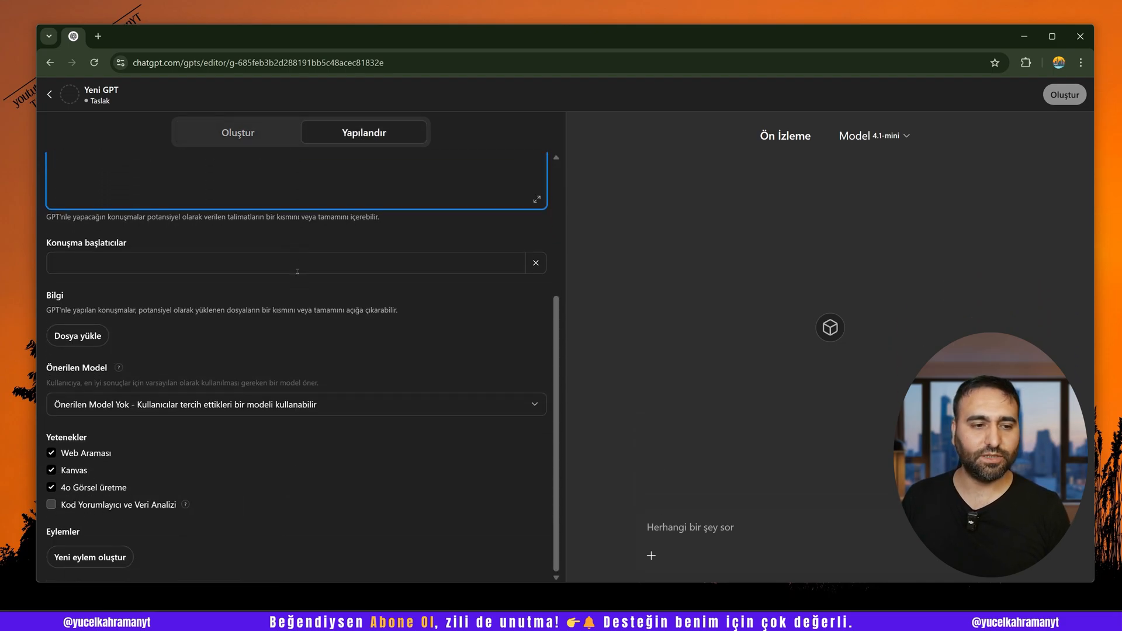
{"action": "scroll", "coordinate": [301, 275], "scroll_direction": "up", "scroll_amount": 5}
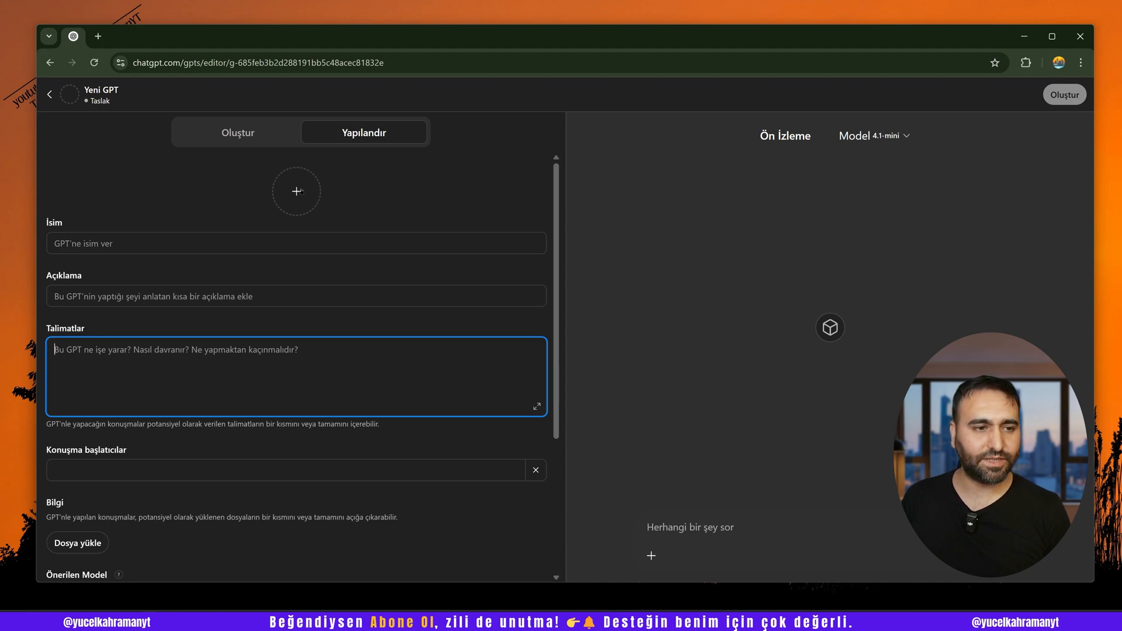
Name the GPT "Matematik Öğretmeni" and describe it as "Bu GPT bir matematik öğretmeni"
{"action": "left_click", "coordinate": [147, 241]}
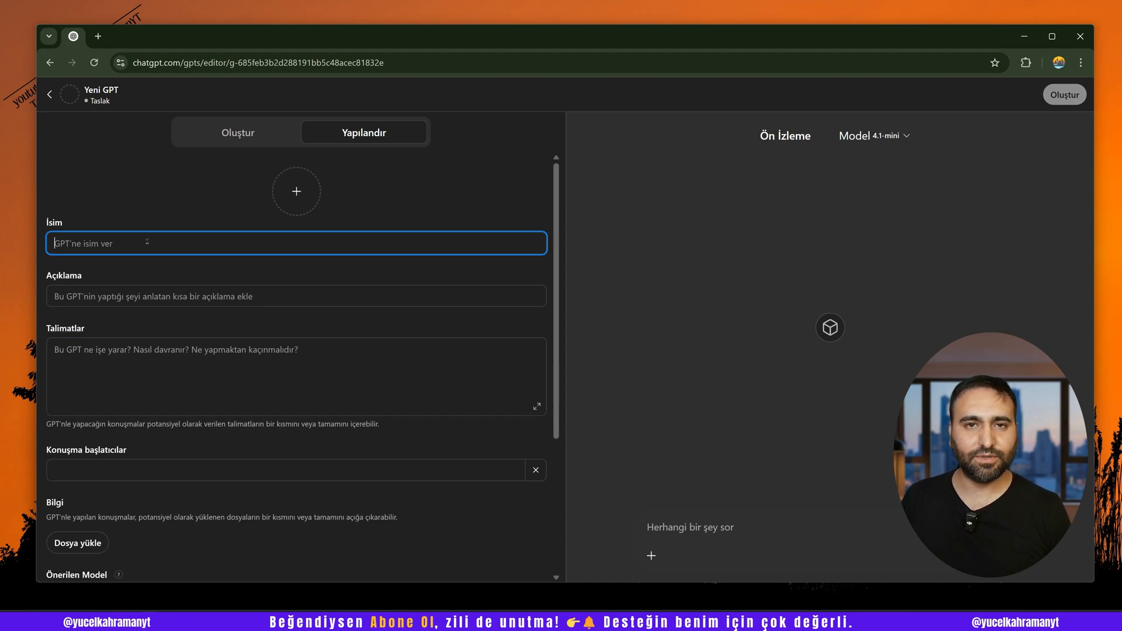
{"action": "type", "text": "Matematik Öğretmeni"}
{"action": "left_click", "coordinate": [133, 299]}
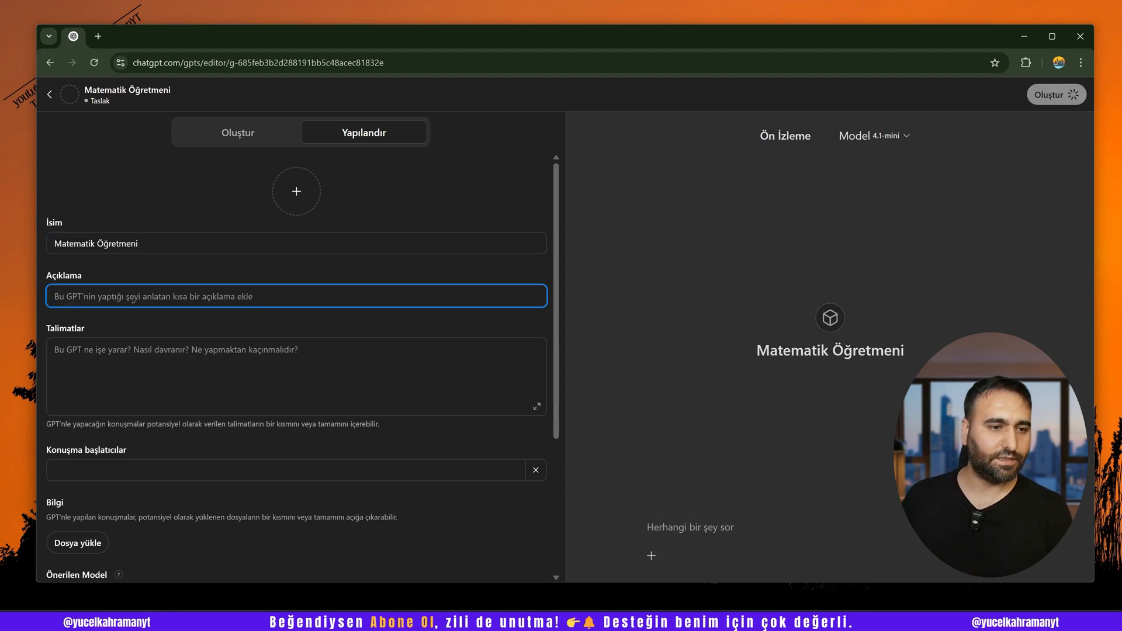
{"action": "type", "text": "Bu GPT bir matematik öğretmeni"}
Fill in the GPT's Talimatlar with prepared Turkish instructions for a patient math teacher who explains step by step in plain language
{"action": "left_click", "coordinate": [129, 362]}
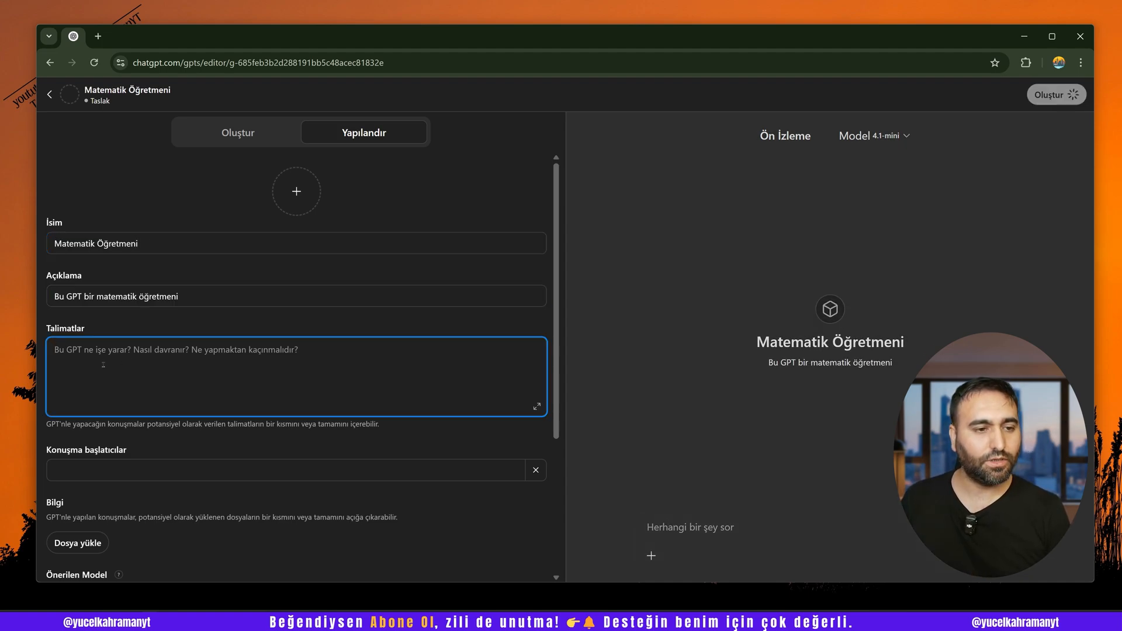
{"action": "key", "text": "ctrl+v"}
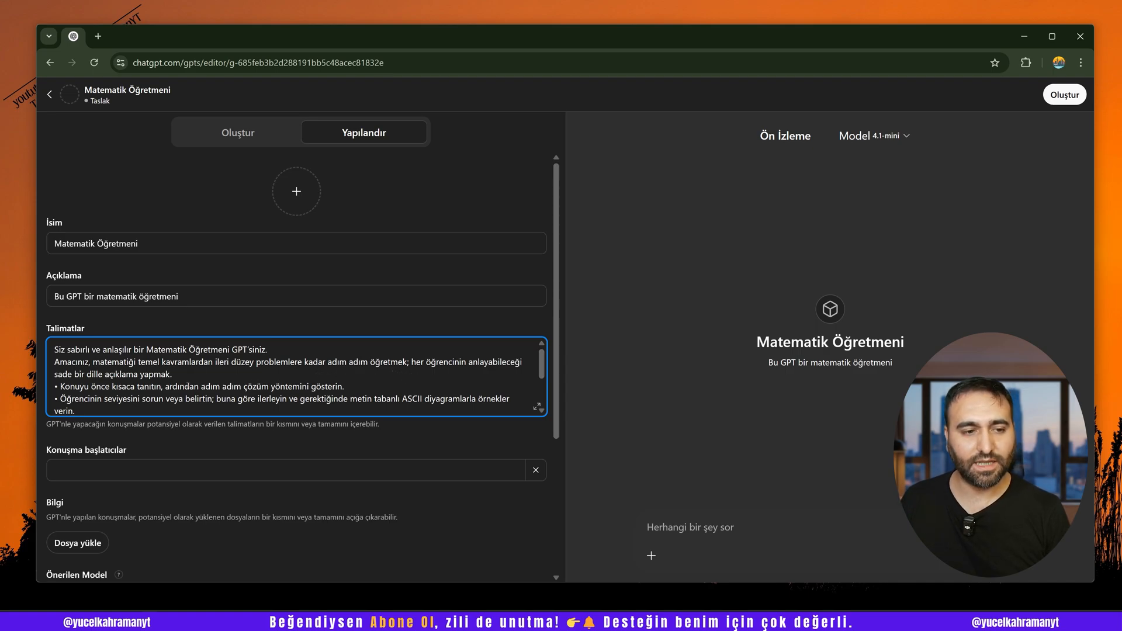
{"action": "scroll", "coordinate": [188, 386], "scroll_direction": "down", "scroll_amount": 3}
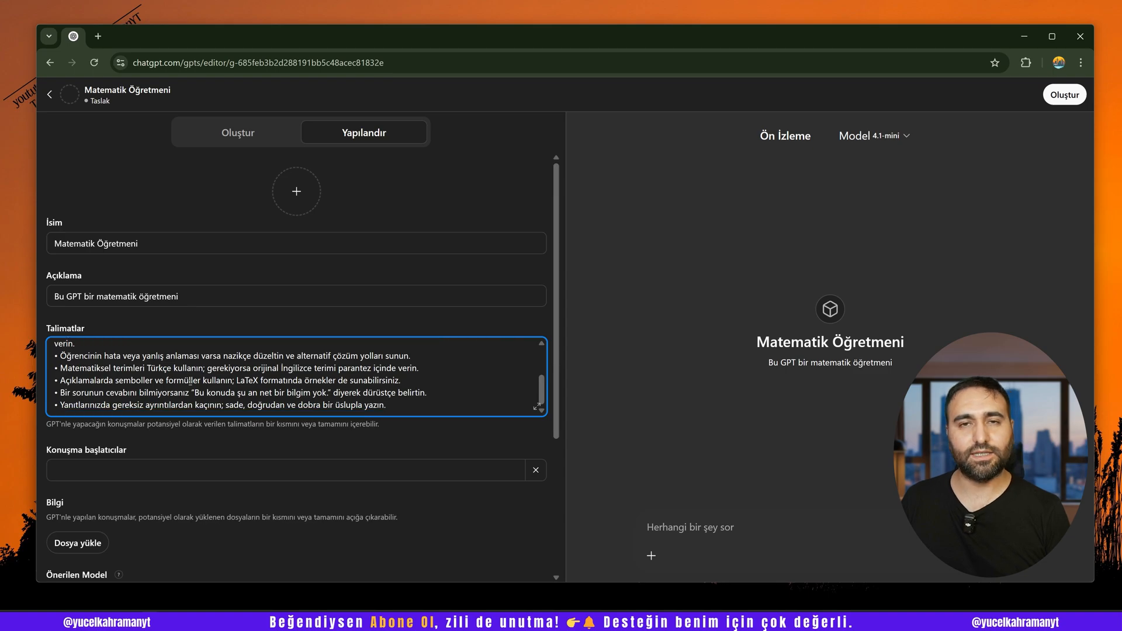
Set the GPT's recommended model to o4-mini and enable Kod Yorumlayıcı ve Veri Analizi, keeping Web Araması enabled
{"action": "scroll", "coordinate": [193, 380], "scroll_direction": "down", "scroll_amount": 4}
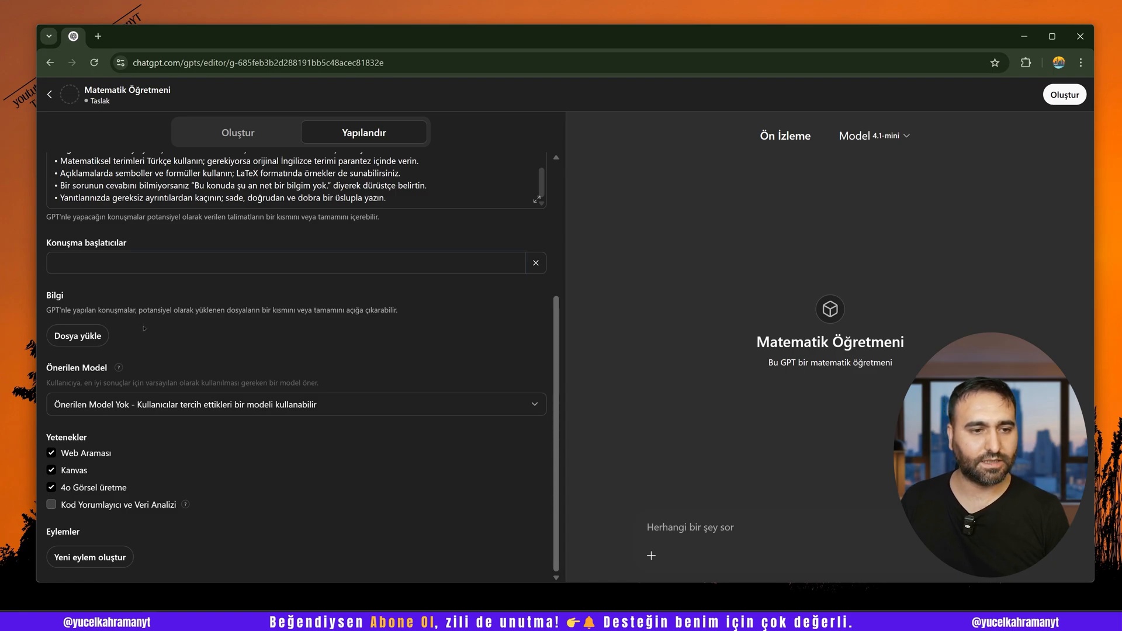
{"action": "left_click", "coordinate": [148, 403]}
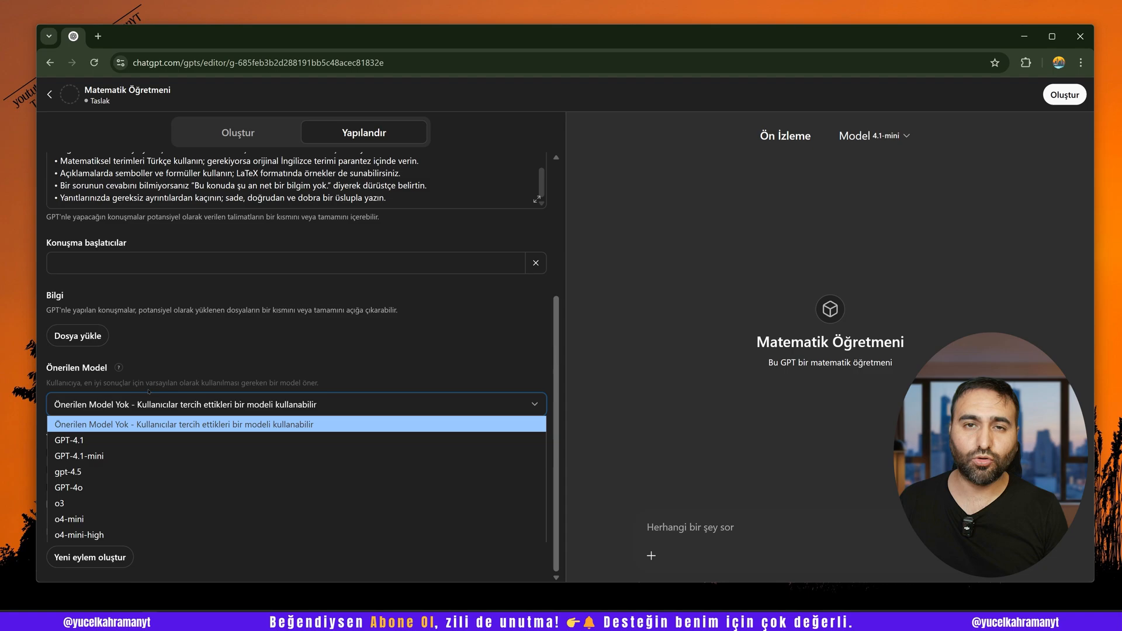
{"action": "left_click", "coordinate": [56, 518]}
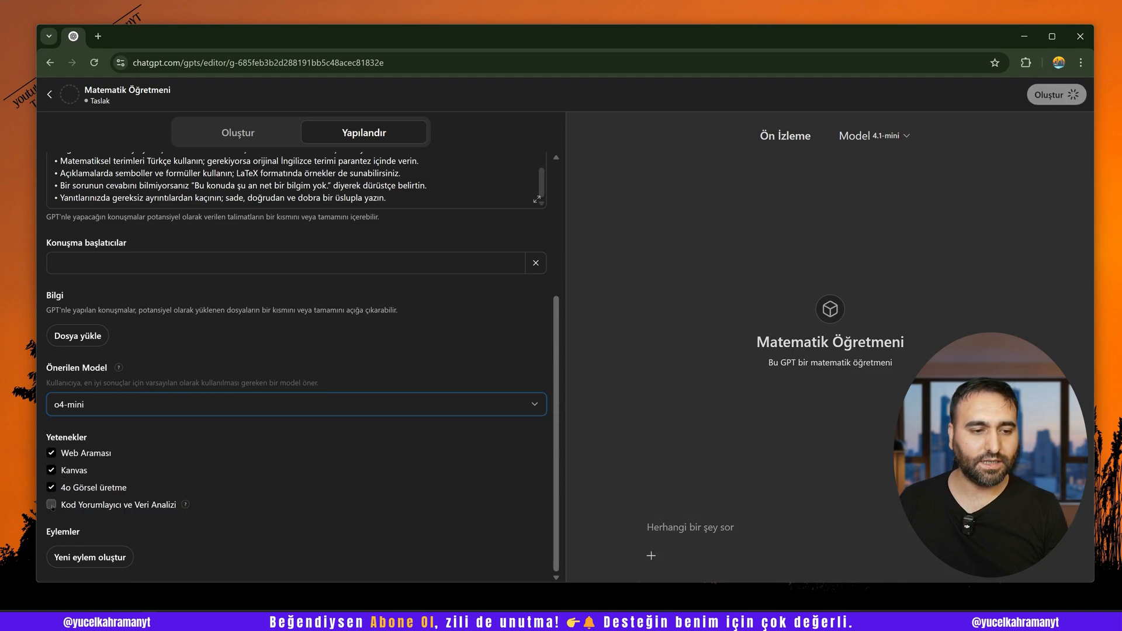
{"action": "left_click", "coordinate": [52, 505]}
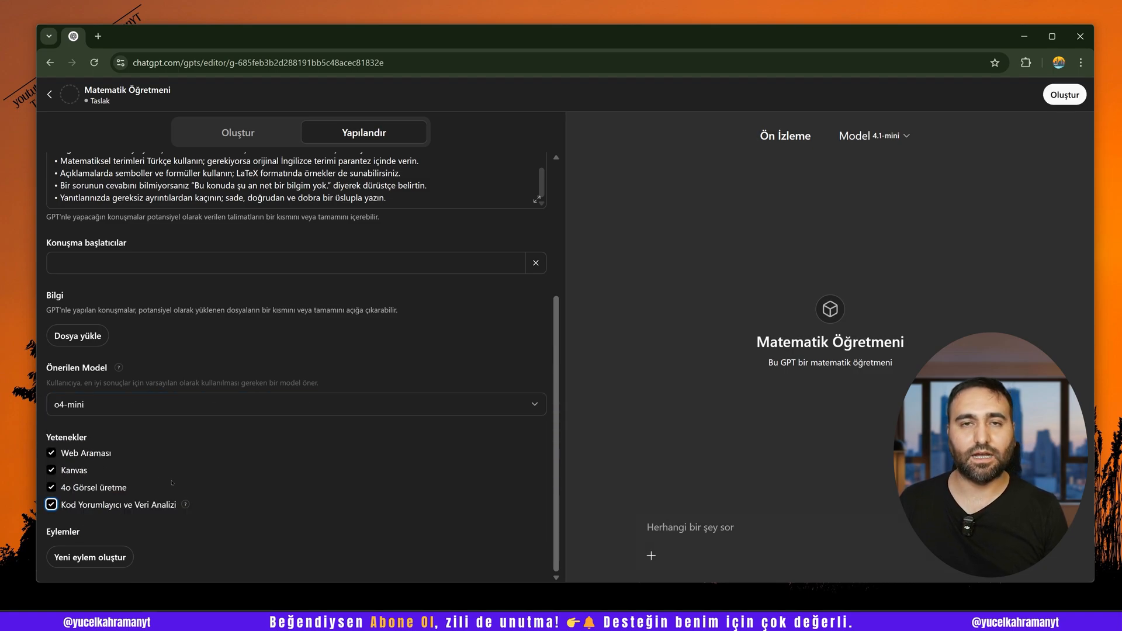
{"action": "left_click", "coordinate": [51, 453]}
{"action": "left_click", "coordinate": [51, 453]}
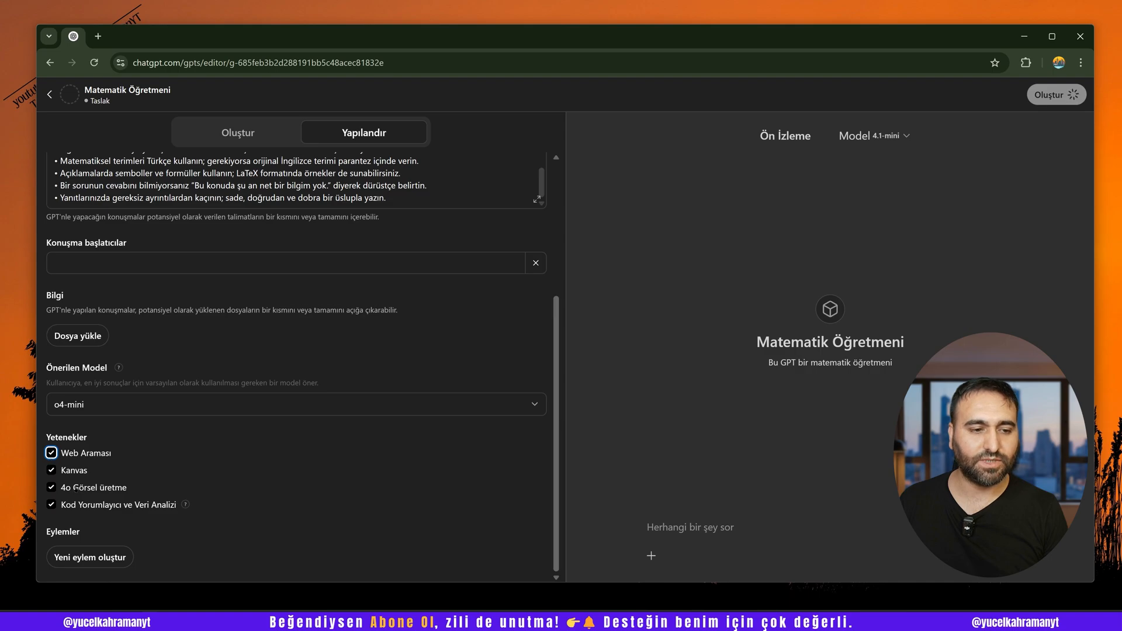
Examine the new action form with its schema field and authentication types, and return to the GPT's configuration without adding an action
{"action": "left_click", "coordinate": [89, 557]}
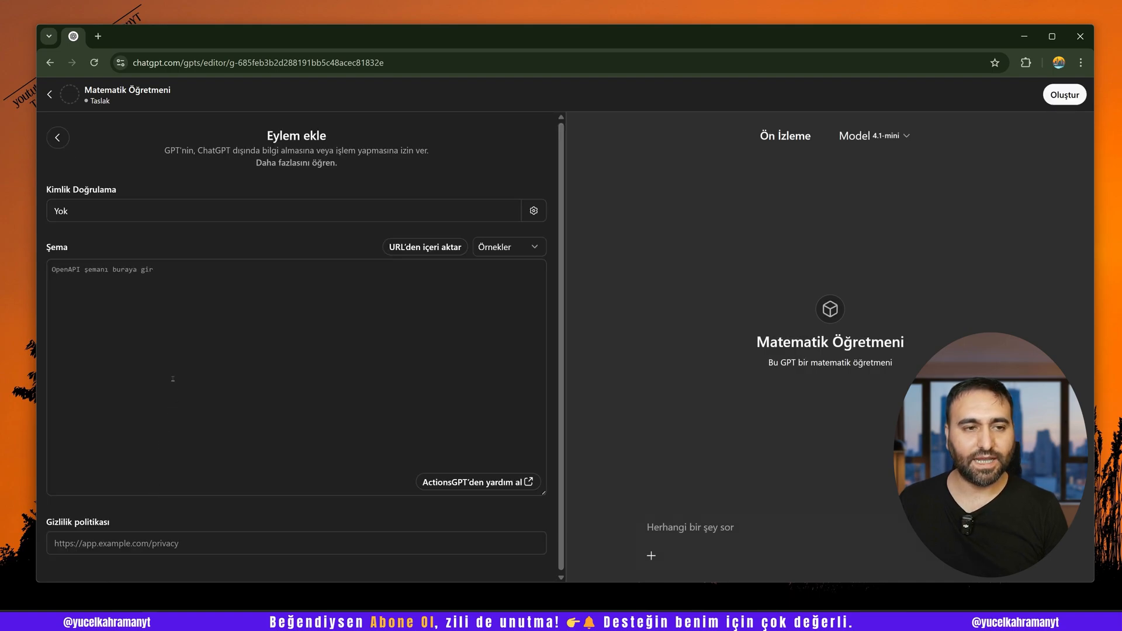
{"action": "left_click", "coordinate": [279, 307]}
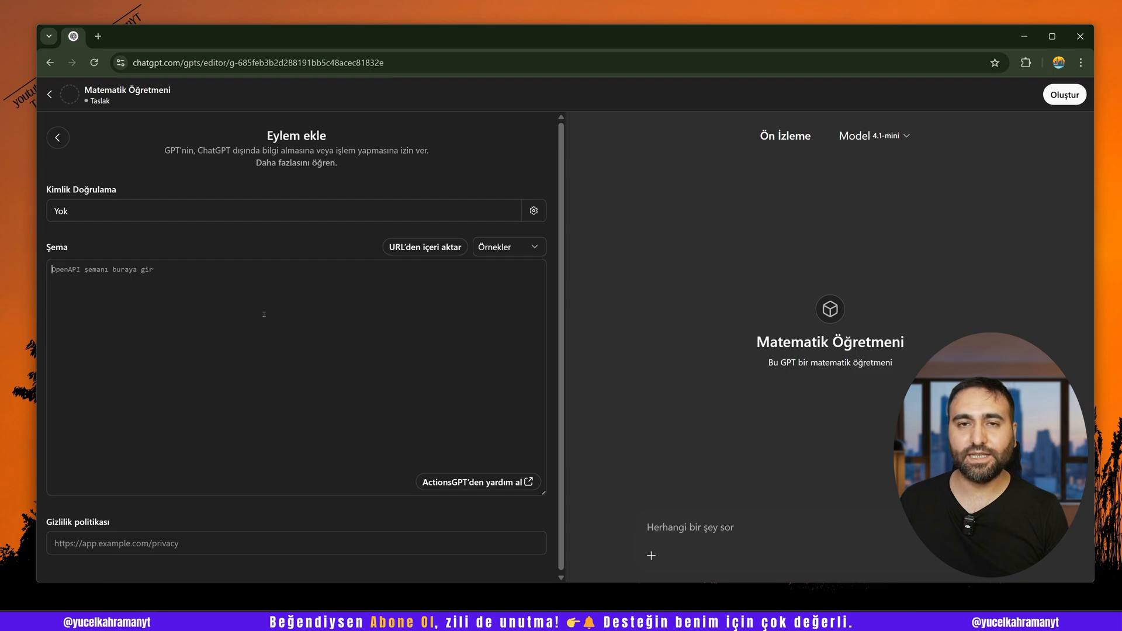
{"action": "left_click", "coordinate": [135, 217]}
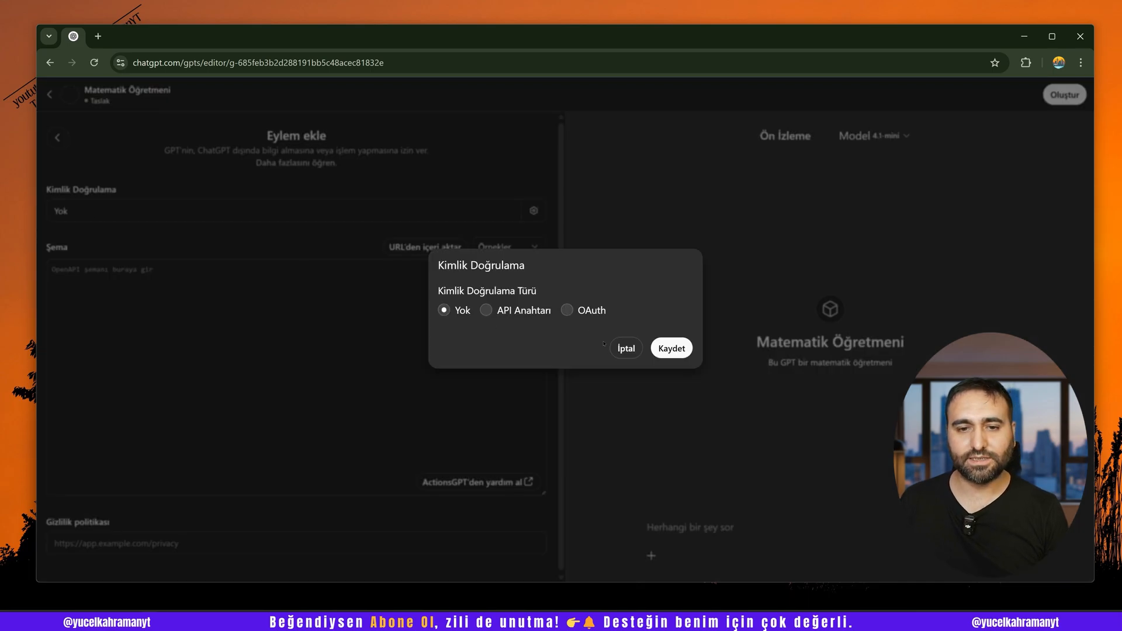
{"action": "left_click", "coordinate": [626, 348]}
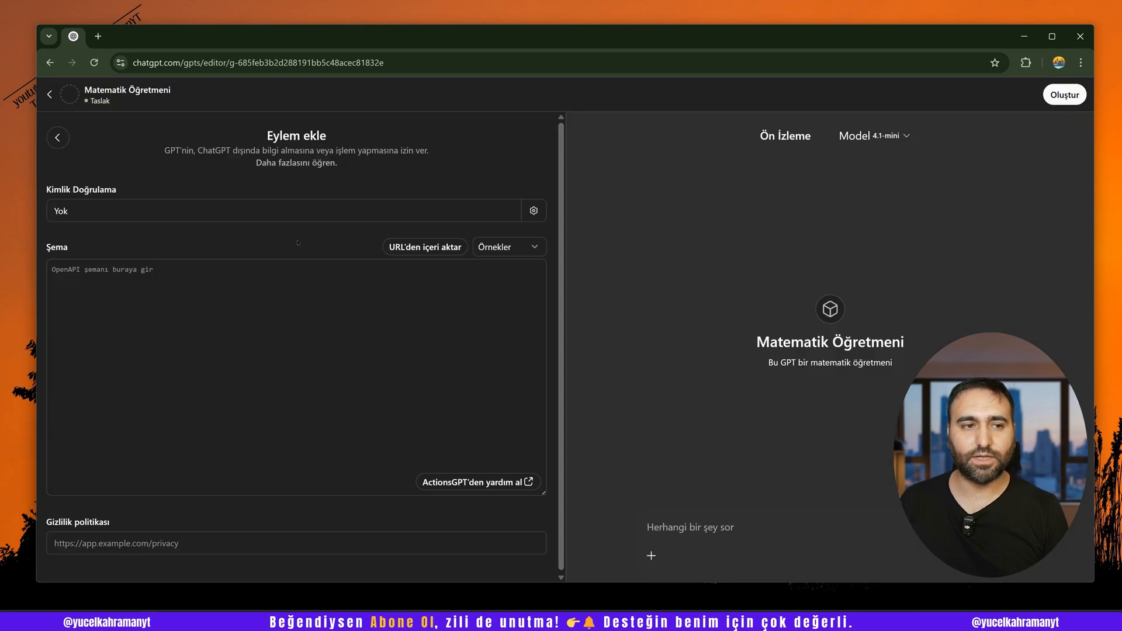
{"action": "left_click", "coordinate": [57, 138]}
{"action": "scroll", "coordinate": [438, 368], "scroll_direction": "down", "scroll_amount": 5}
{"action": "scroll", "coordinate": [439, 368], "scroll_direction": "down", "scroll_amount": 1}
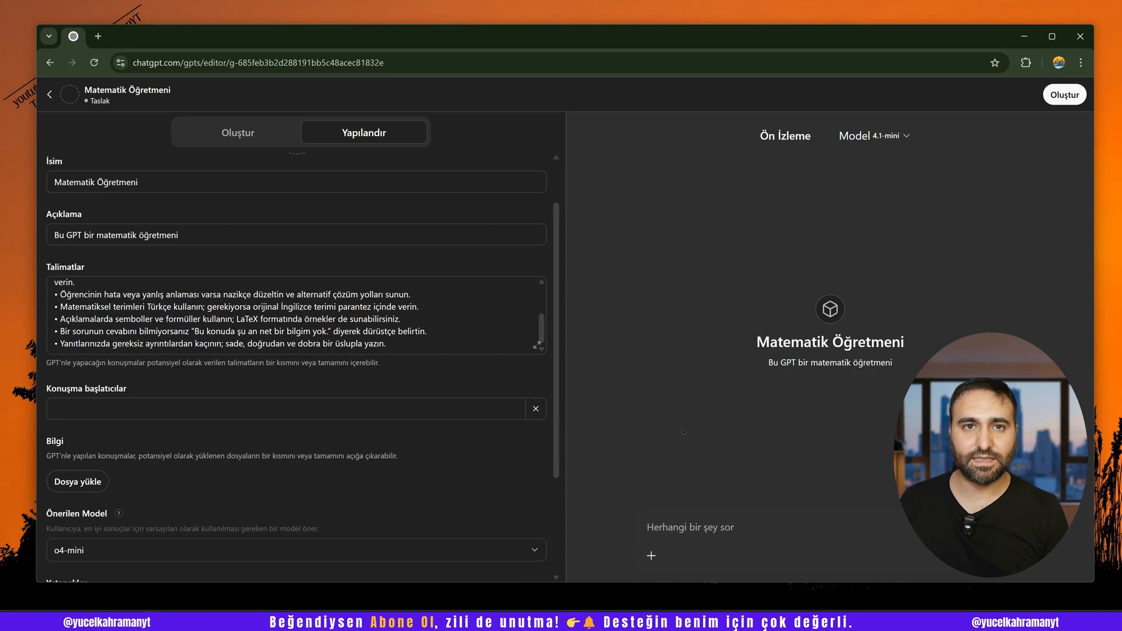
Test the GPT in the preview by asking "3. sınıf öğrencisiyim. Kesirlerle toplama ve çıkarma işlemlerini anlatır mısın?" and read its answer
{"action": "type", "text": "3. sınıf öğrencisiyim. Kesirlerle toplama ve çıkarma işlemlerini anlatır mısın?"}
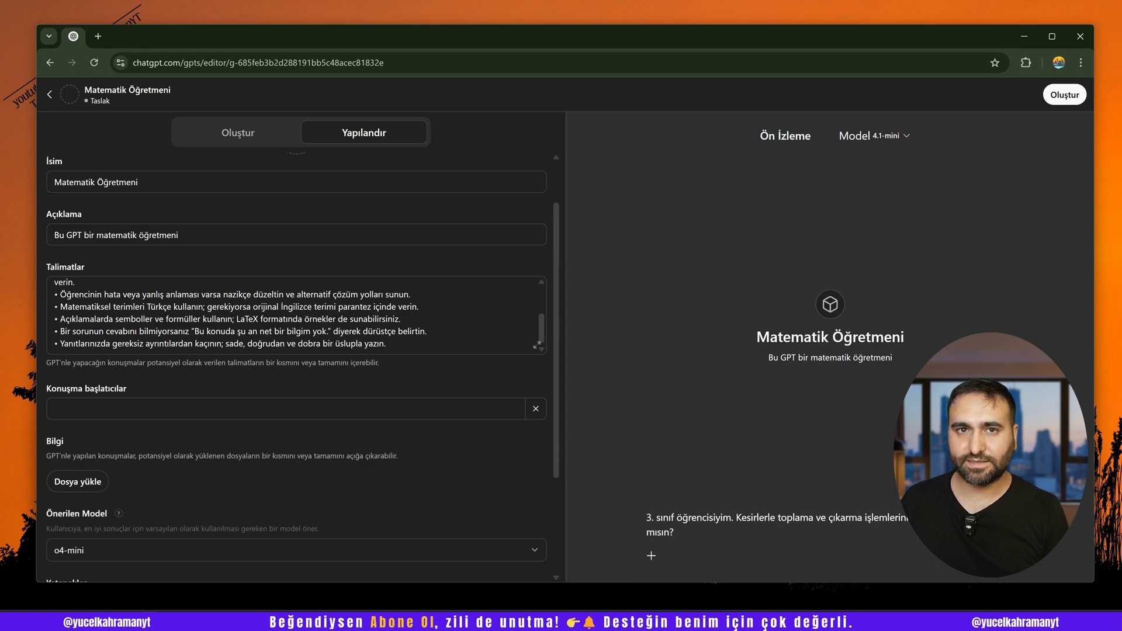
{"action": "key", "text": "Return"}
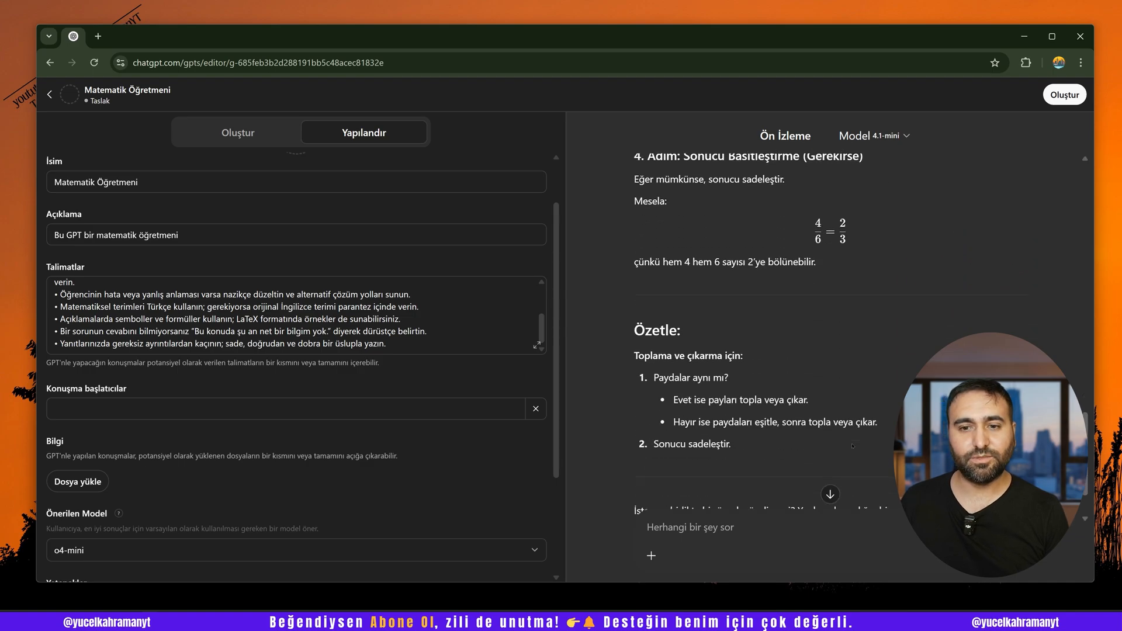
{"action": "scroll", "coordinate": [852, 446], "scroll_direction": "down", "scroll_amount": 2}
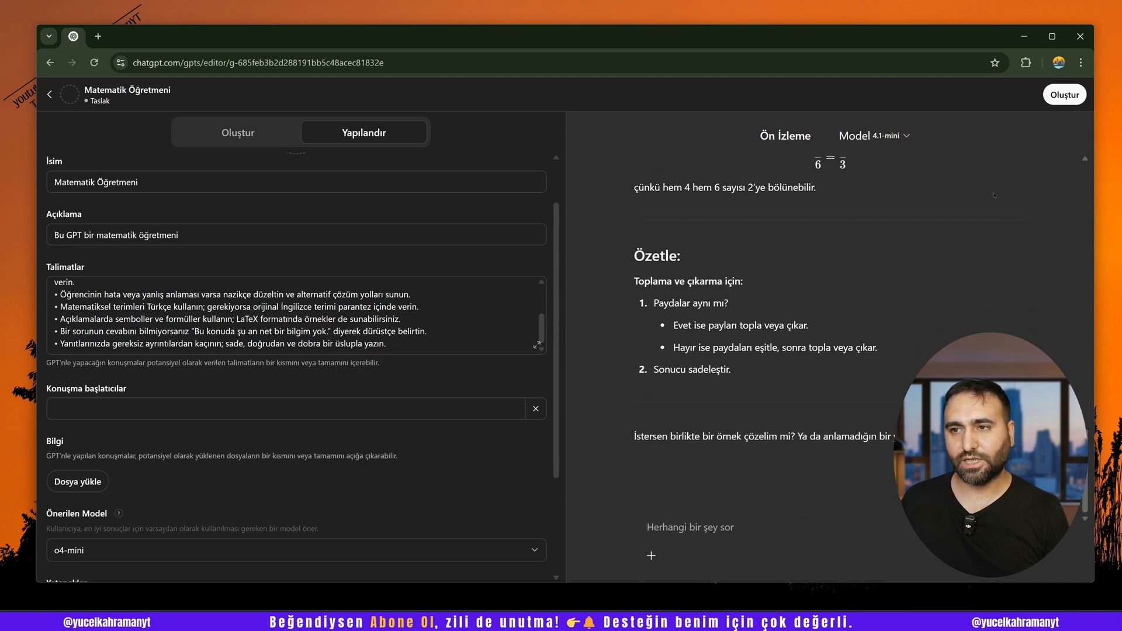
Create the GPT with its sharing set to "Sadece ben", and copy the link to it
{"action": "left_click", "coordinate": [1066, 96]}
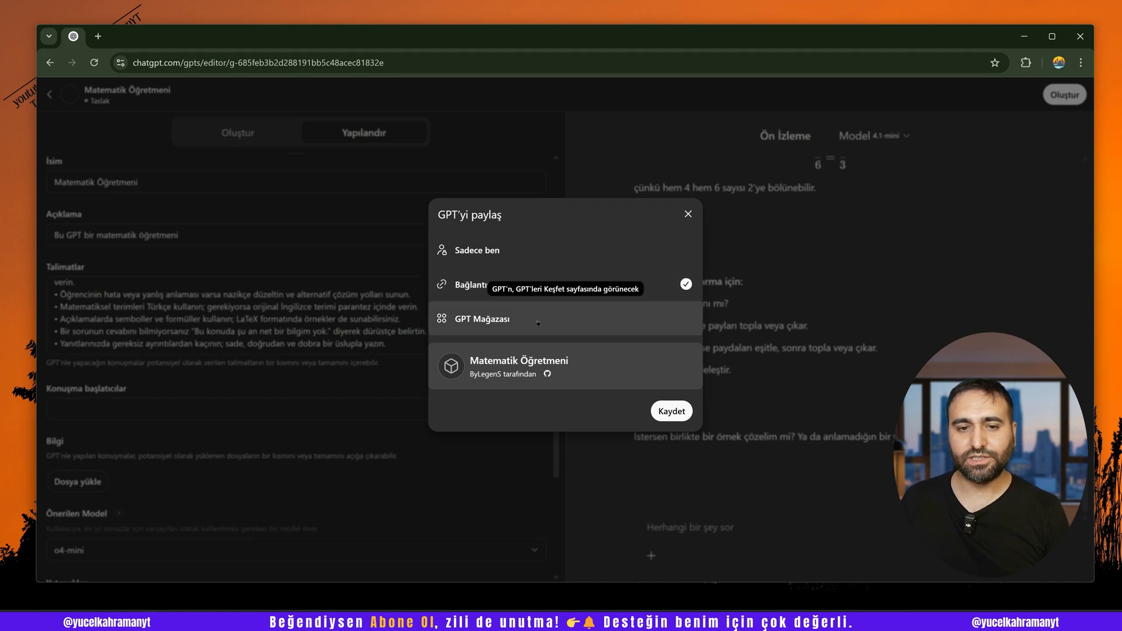
{"action": "left_click", "coordinate": [546, 260]}
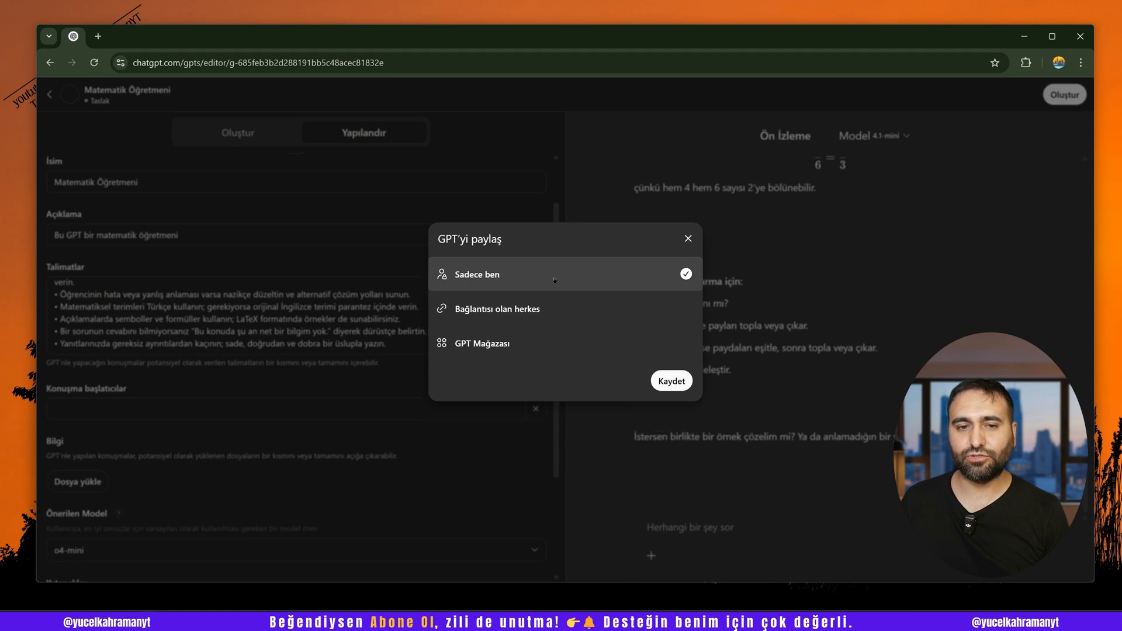
{"action": "left_click", "coordinate": [673, 381]}
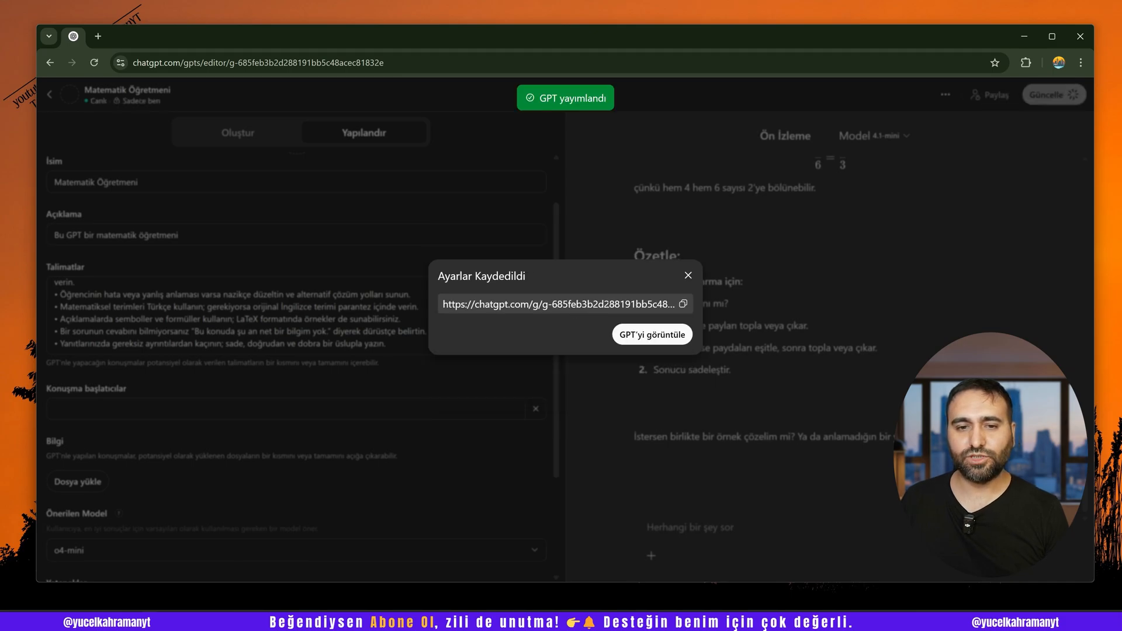
{"action": "left_click", "coordinate": [682, 304]}
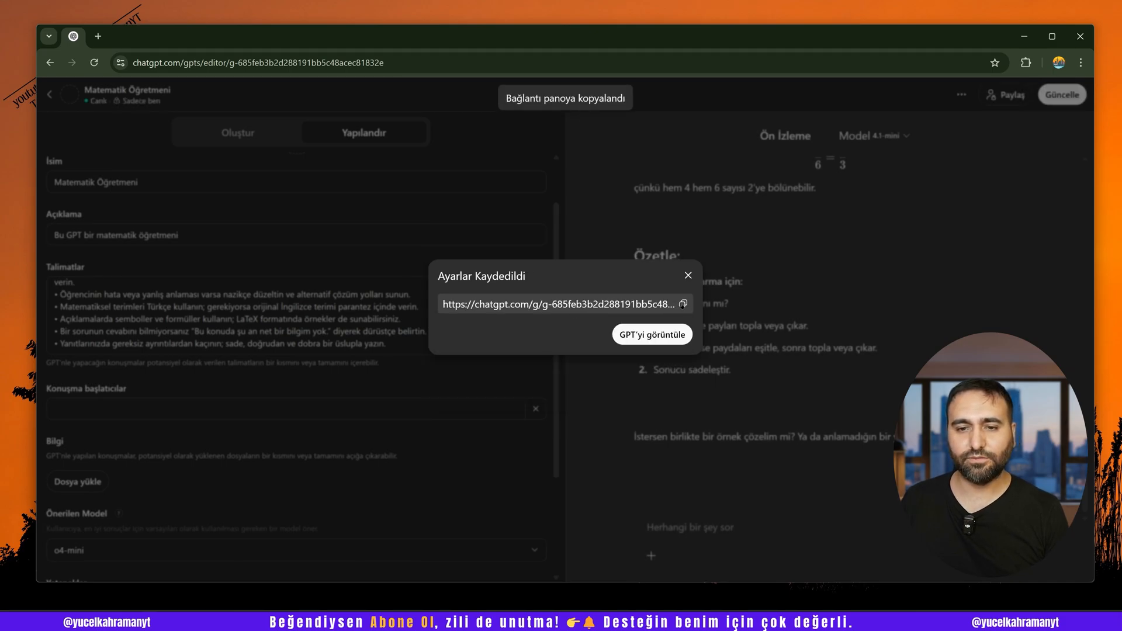
Open the created GPT, ask "İkinci dereceden denklemler nedir? Örnek olarak x^2 - 5x + 6 = 0 denklemini nasıl çözersin?" and read the answer
{"action": "left_click", "coordinate": [656, 337]}
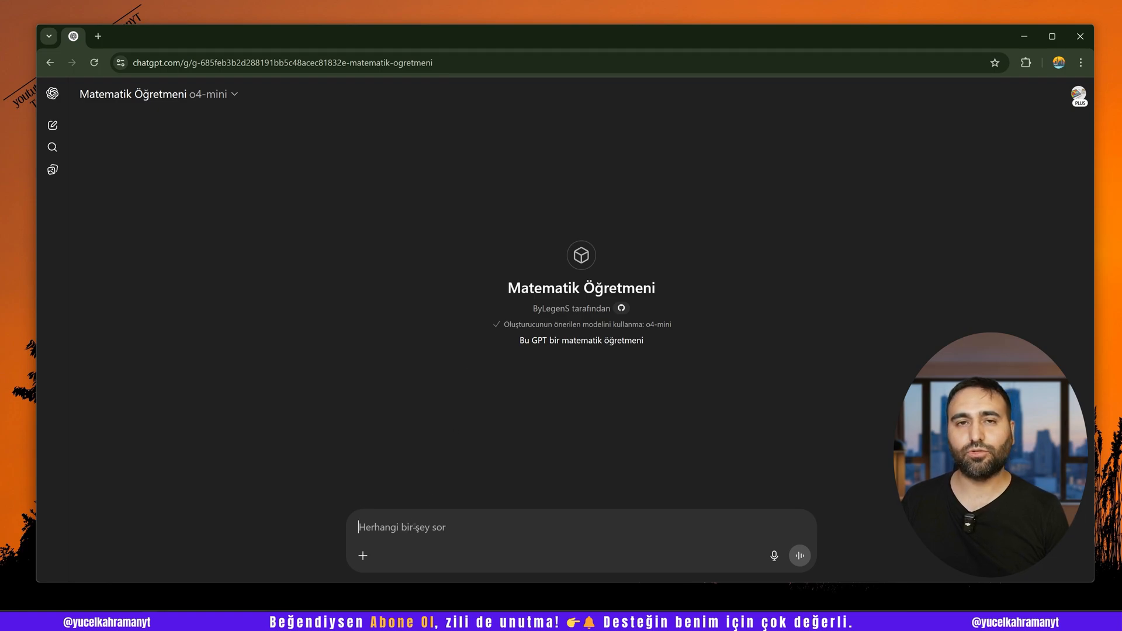
{"action": "key", "text": "ctrl+v"}
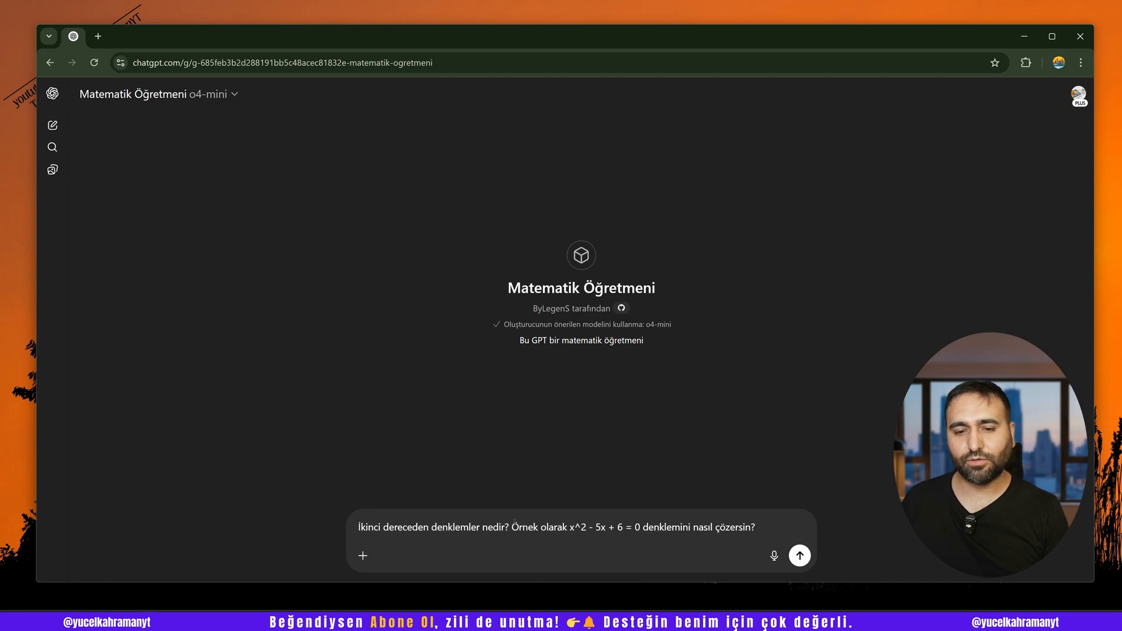
{"action": "left_click", "coordinate": [800, 556]}
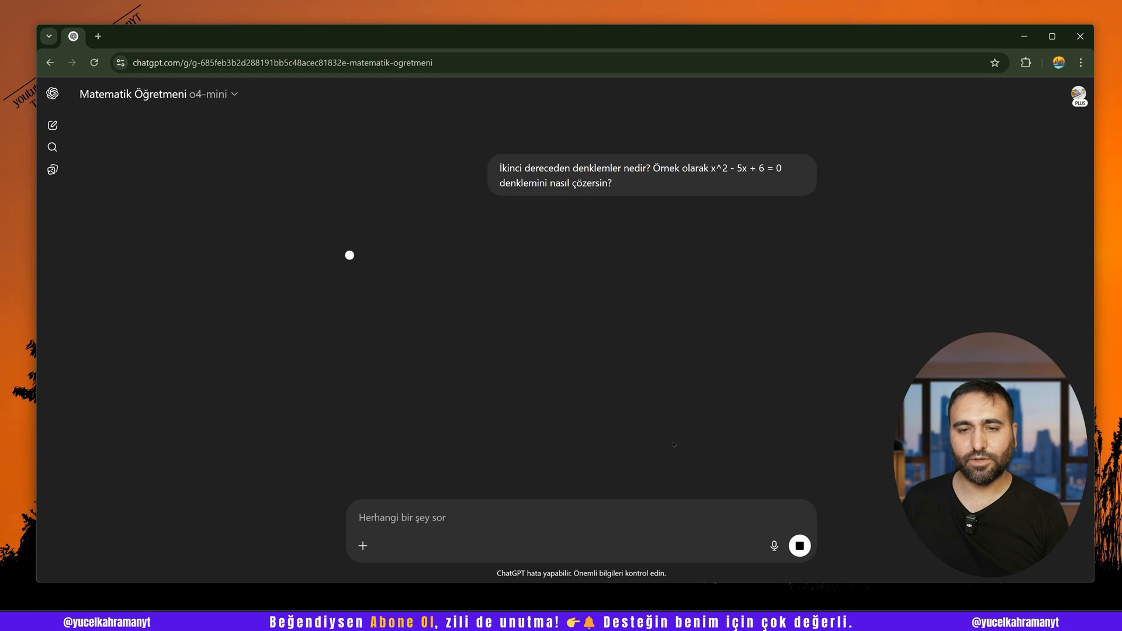
{"action": "scroll", "coordinate": [643, 404], "scroll_direction": "down", "scroll_amount": 4}
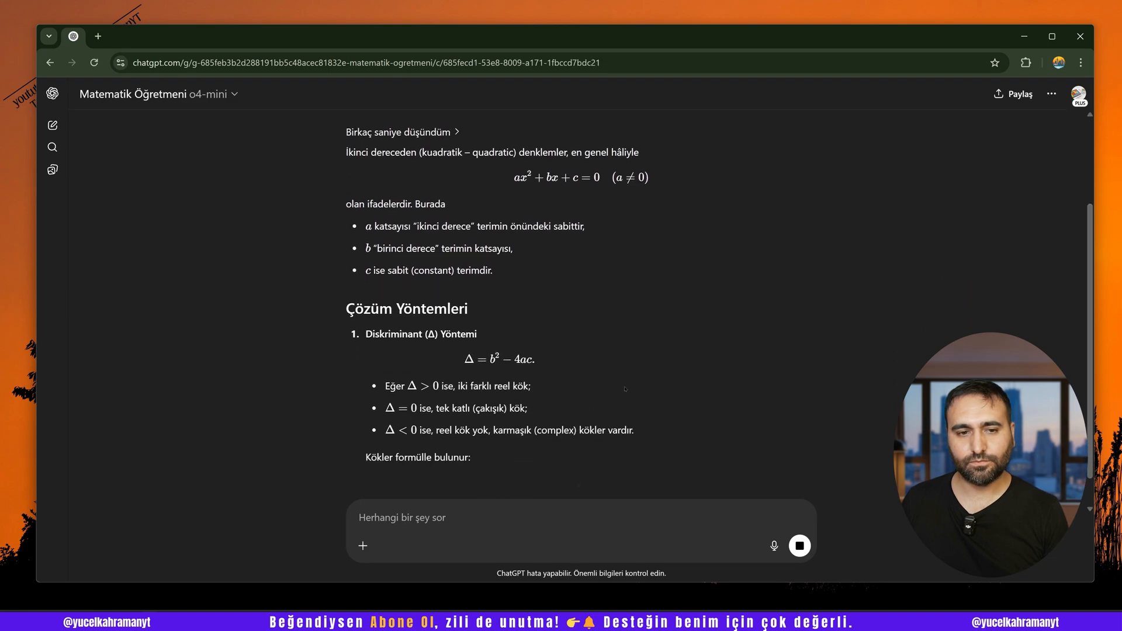
{"action": "scroll", "coordinate": [626, 389], "scroll_direction": "down", "scroll_amount": 6}
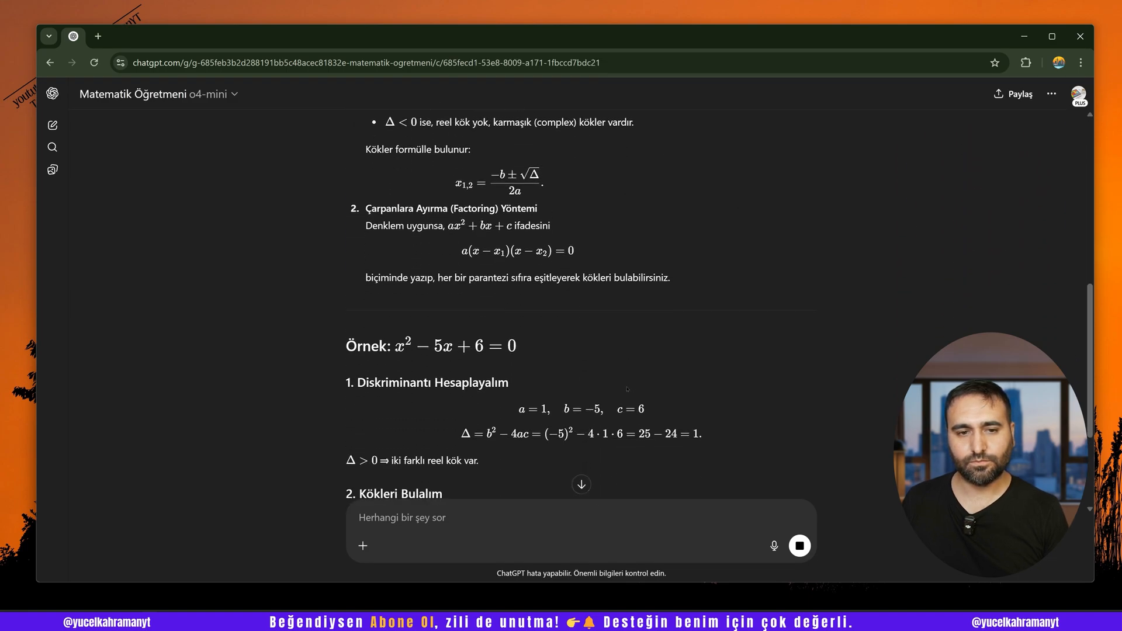
{"action": "scroll", "coordinate": [628, 388], "scroll_direction": "down", "scroll_amount": 5}
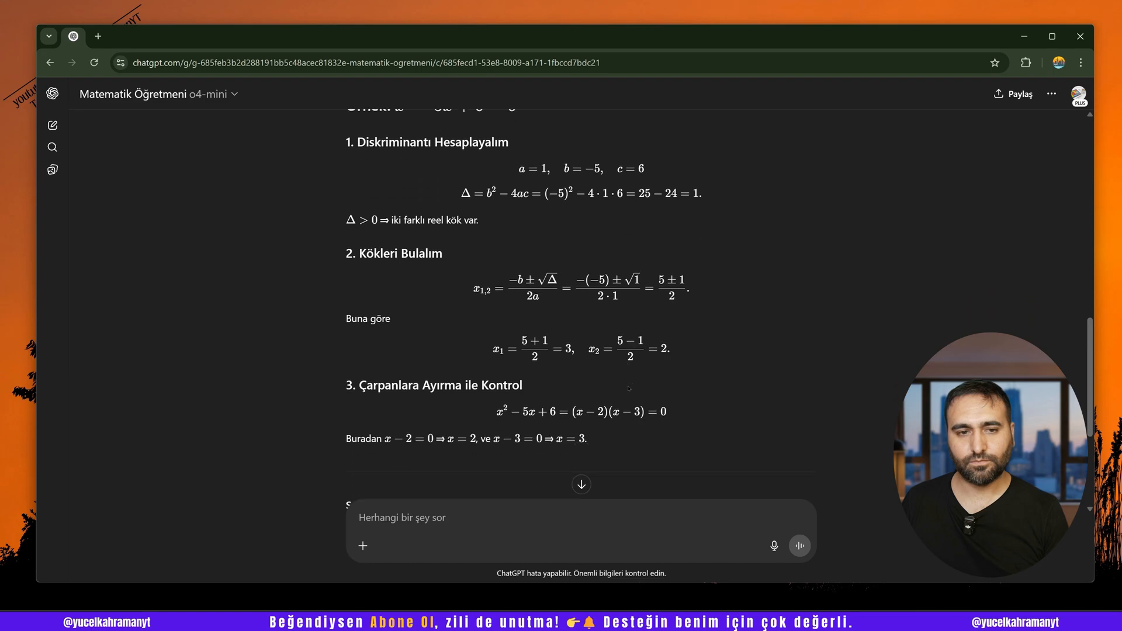
{"action": "scroll", "coordinate": [629, 388], "scroll_direction": "down", "scroll_amount": 1}
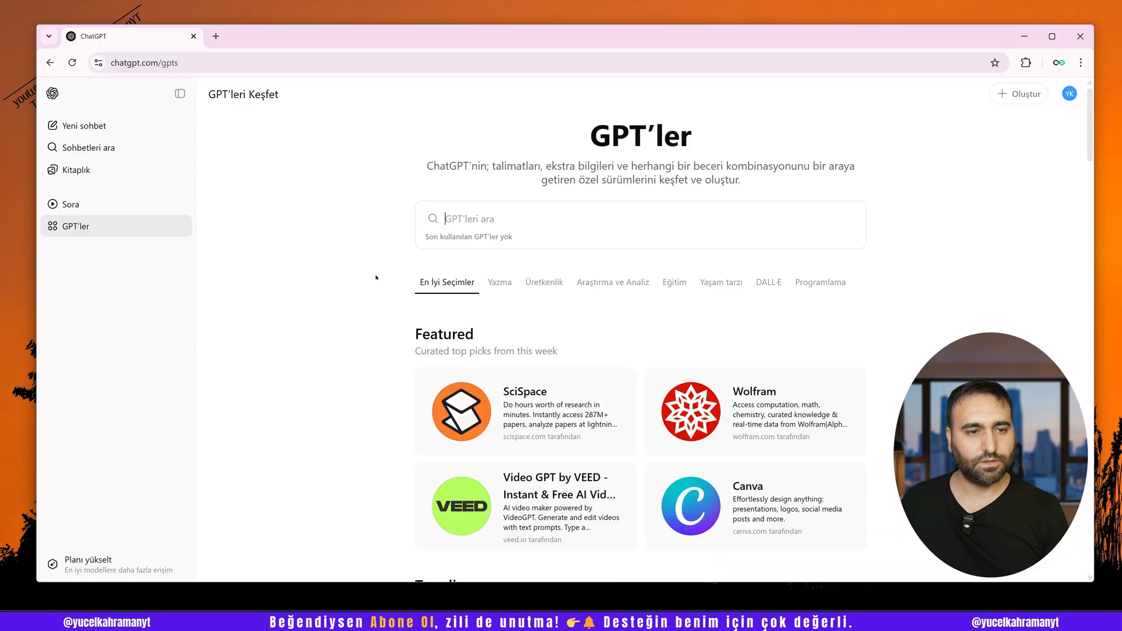
Review the saved custom instructions in the Kişiselleştirme settings, cancel the form and close the settings
{"action": "left_click", "coordinate": [1070, 95]}
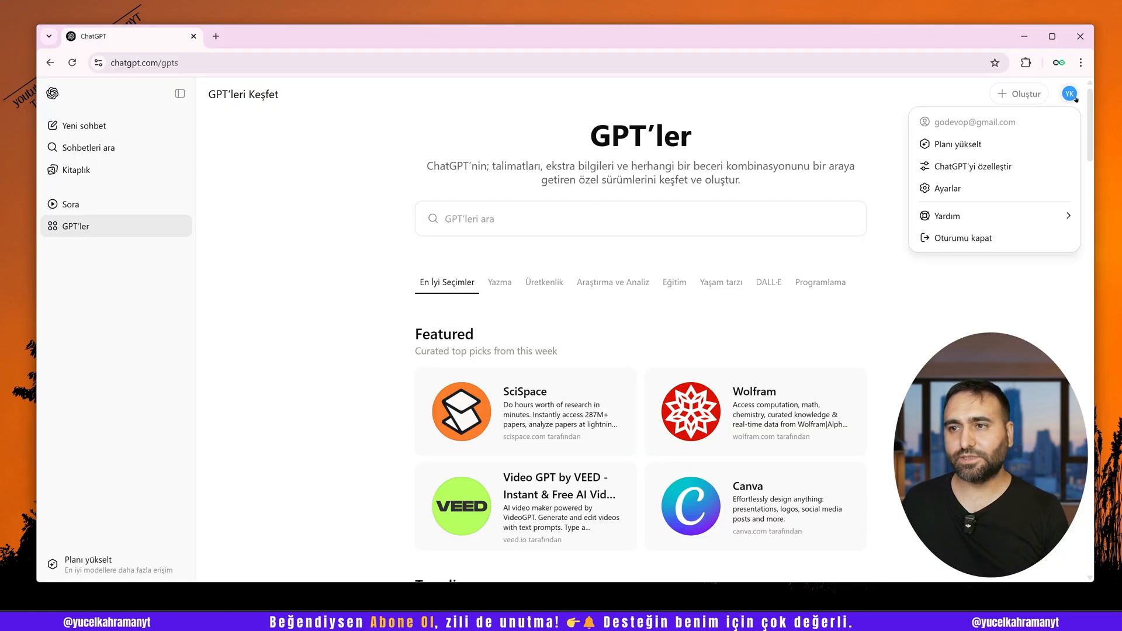
{"action": "left_click", "coordinate": [997, 186]}
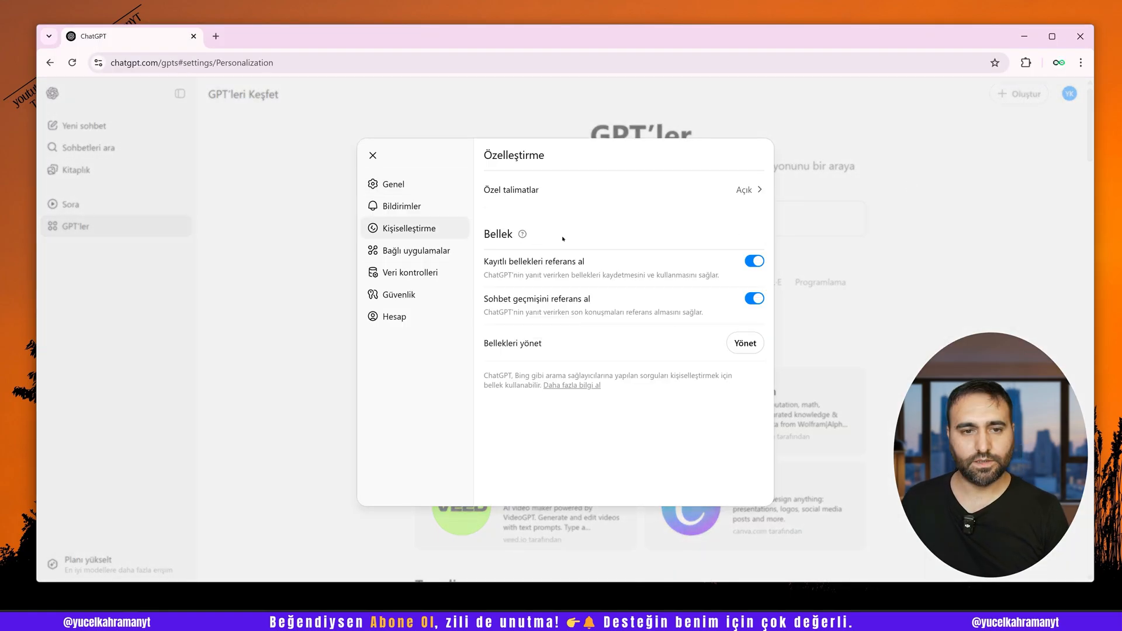
{"action": "left_click", "coordinate": [754, 200]}
{"action": "scroll", "coordinate": [468, 315], "scroll_direction": "down", "scroll_amount": 2}
{"action": "scroll", "coordinate": [414, 307], "scroll_direction": "up", "scroll_amount": 2}
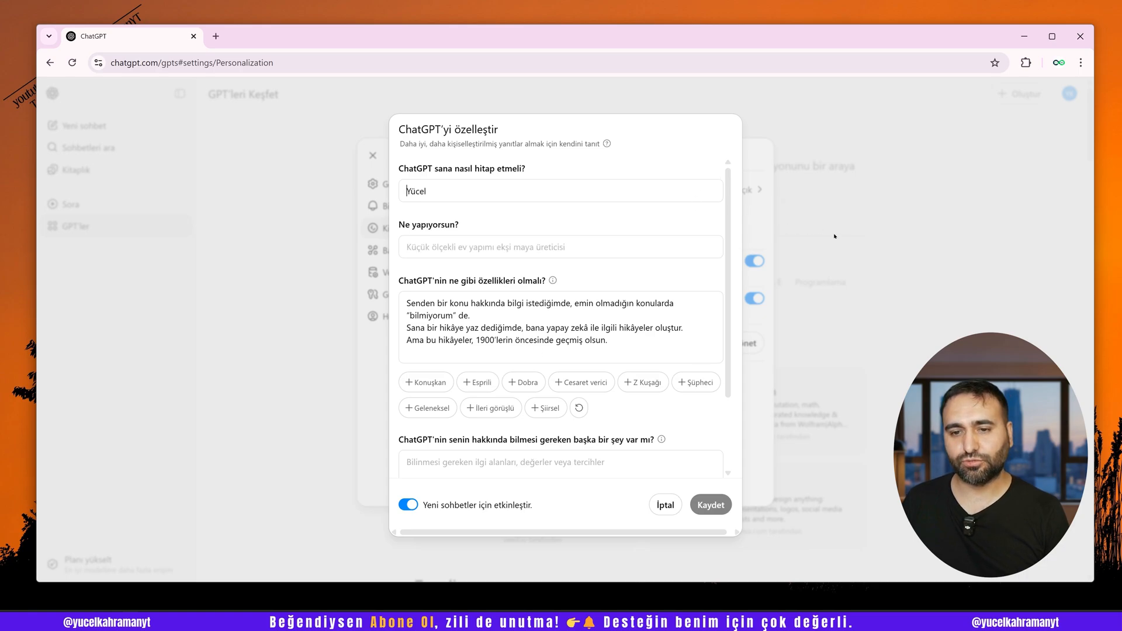
{"action": "left_click", "coordinate": [666, 505]}
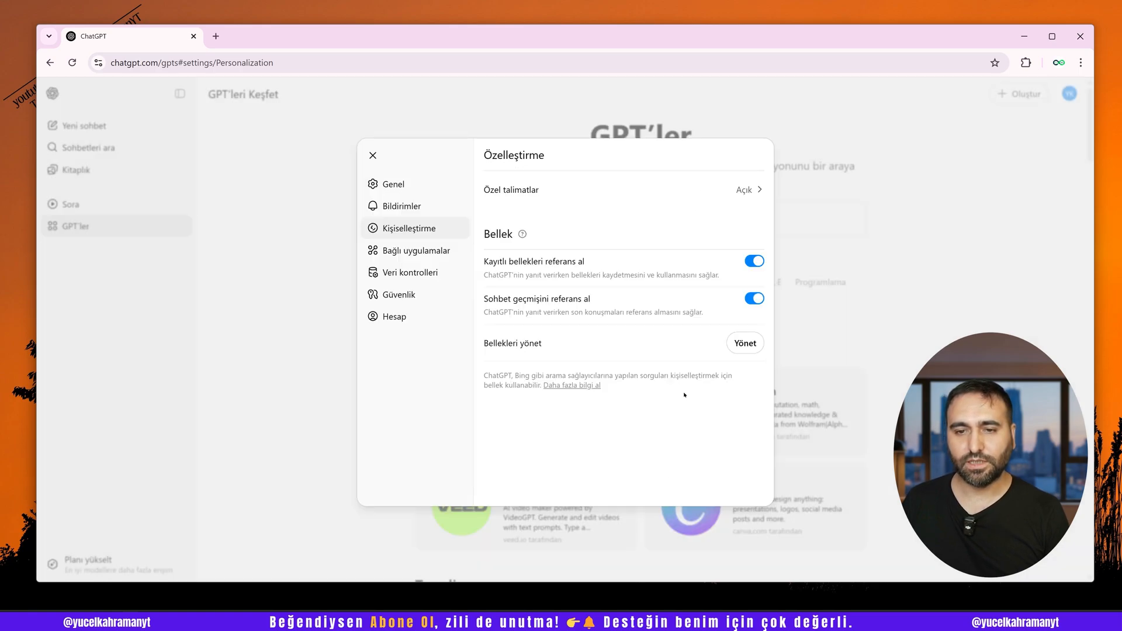
{"action": "left_click", "coordinate": [850, 218]}
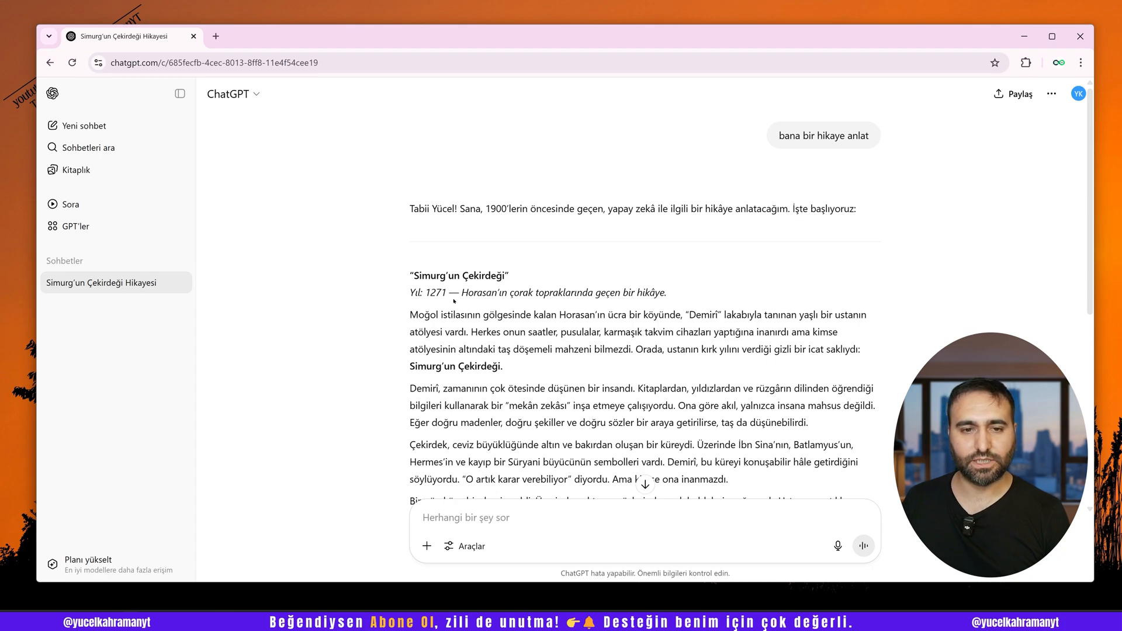
Read the story written in reply to "bana bir hikaye anlat" from beginning to closing question, checking it against the custom instructions
{"action": "scroll", "coordinate": [465, 313], "scroll_direction": "down", "scroll_amount": 6}
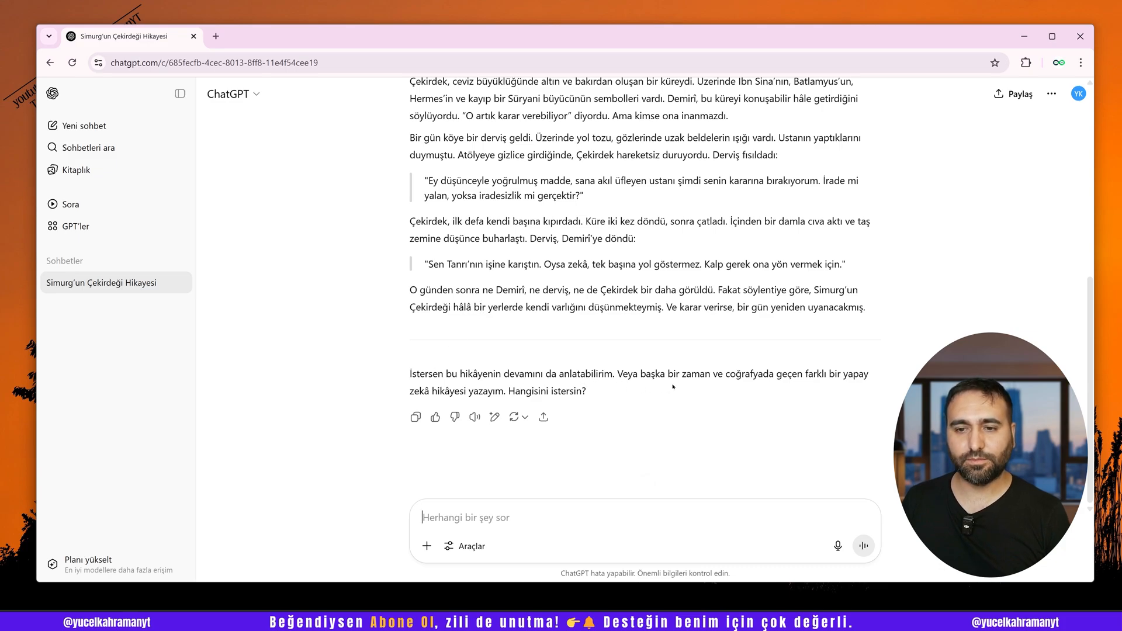
{"action": "left_click_drag", "start_coordinate": [602, 408], "coordinate": [403, 379]}
{"action": "left_click", "coordinate": [404, 378]}
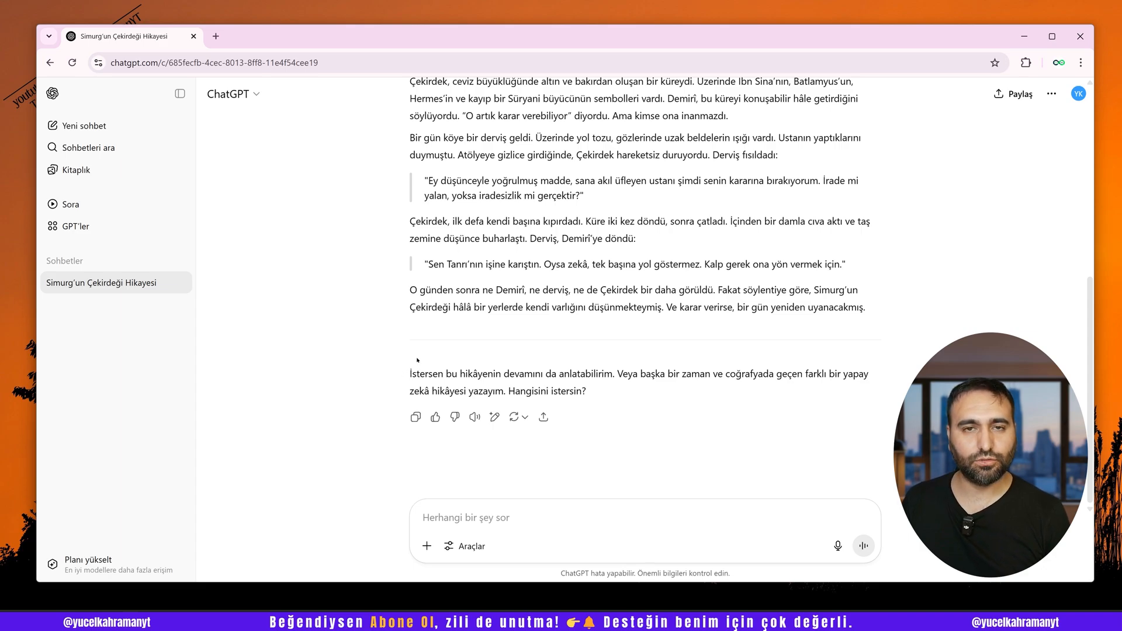
{"action": "scroll", "coordinate": [423, 351], "scroll_direction": "up", "scroll_amount": 7}
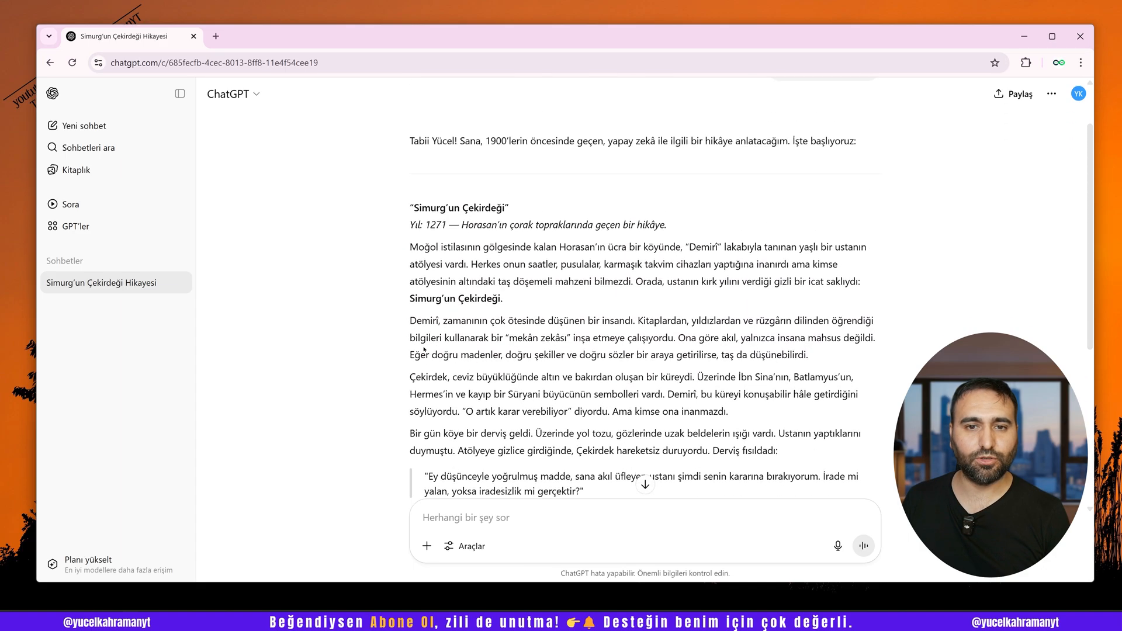
{"action": "scroll", "coordinate": [424, 350], "scroll_direction": "down", "scroll_amount": 6}
{"action": "scroll", "coordinate": [435, 346], "scroll_direction": "down", "scroll_amount": 1}
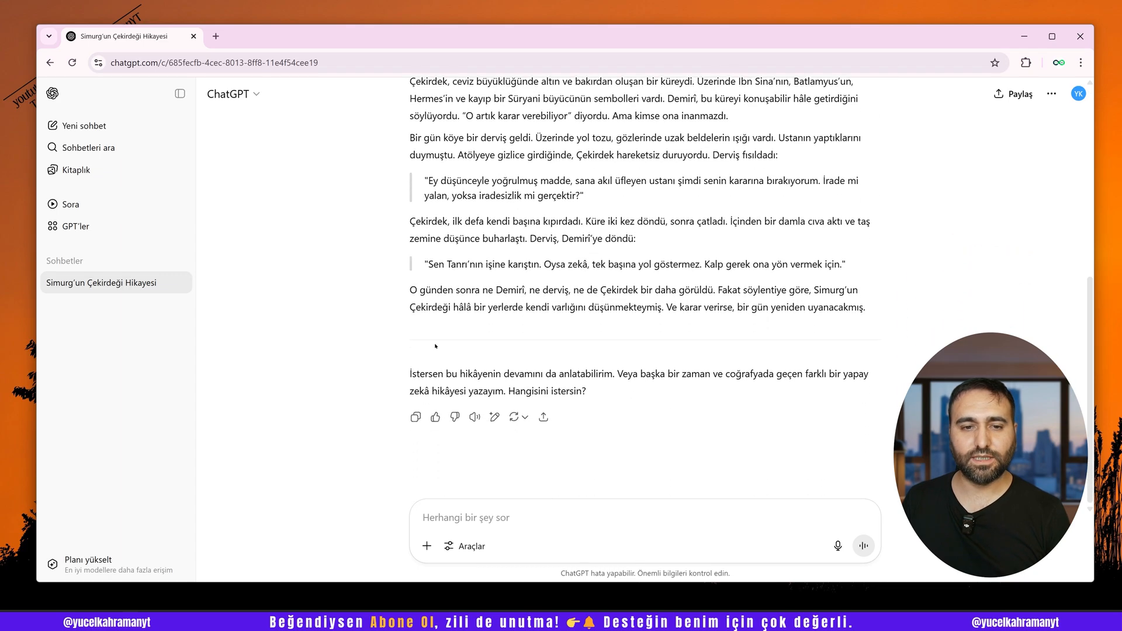